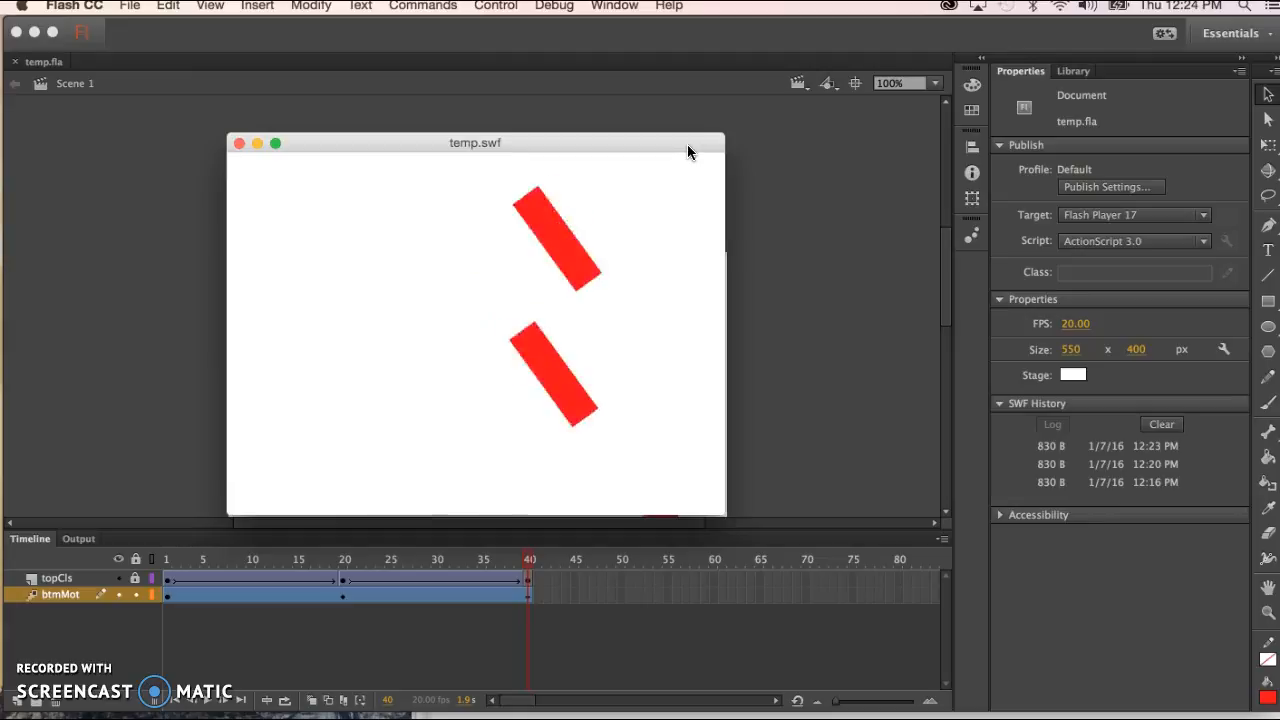
Close the temp.swf preview and create a new ActionScript 3.0 document of 550 x 400 px.
click(450, 160)
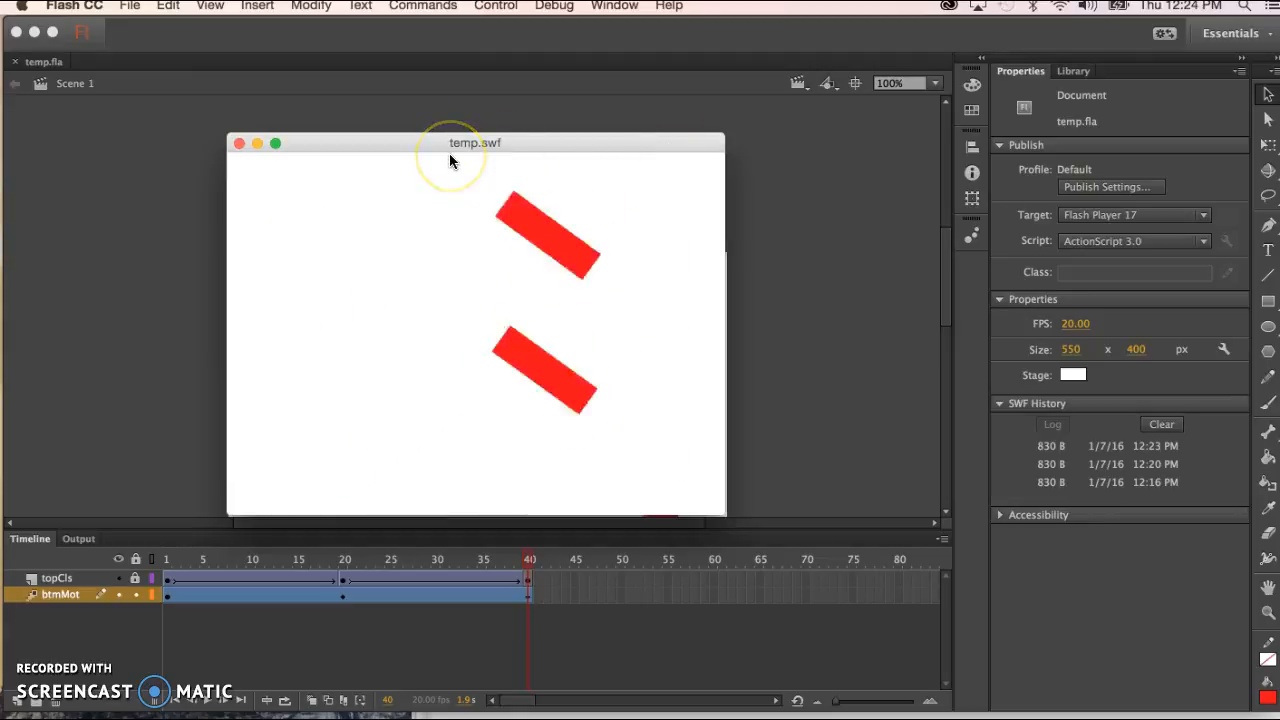
click(264, 208)
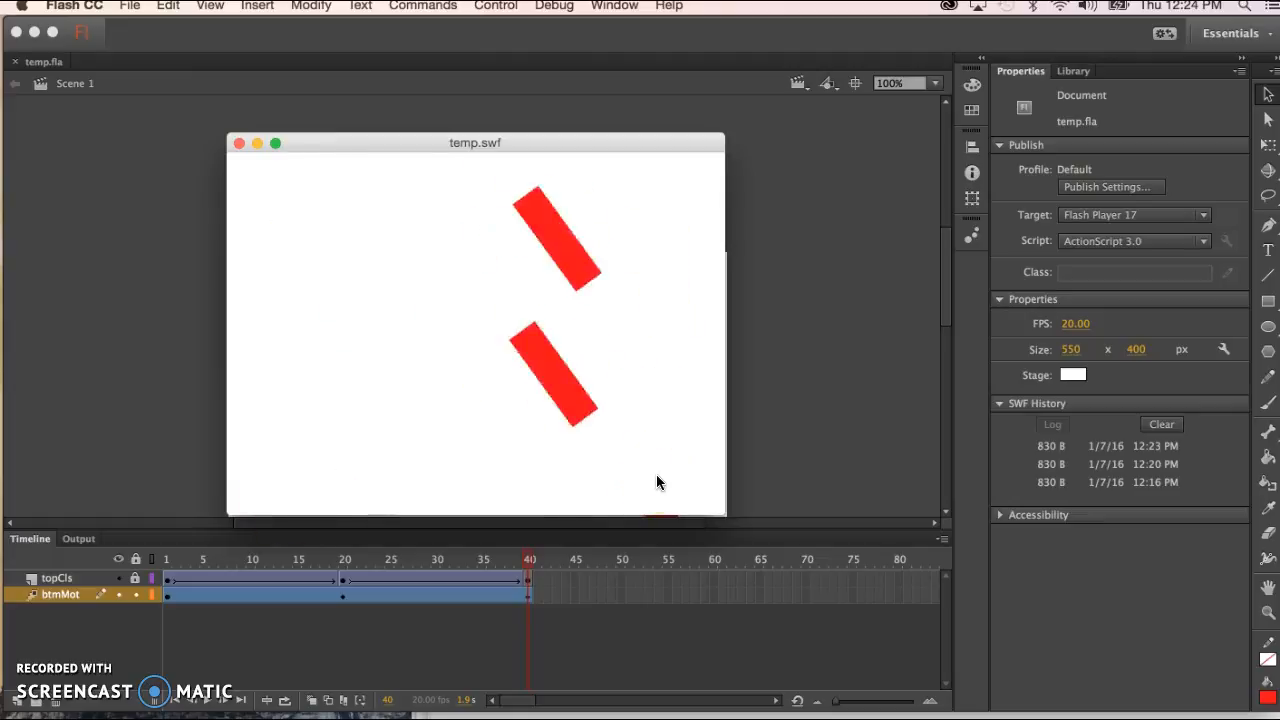
click(239, 144)
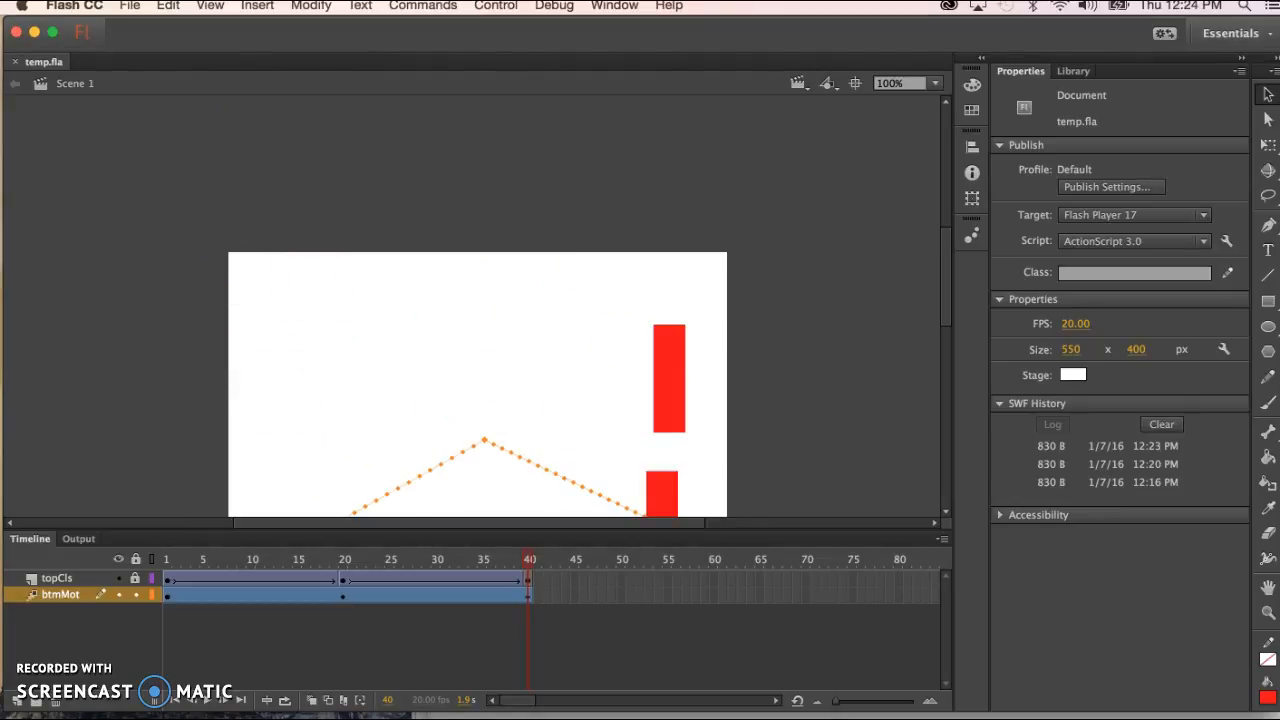
click(130, 5)
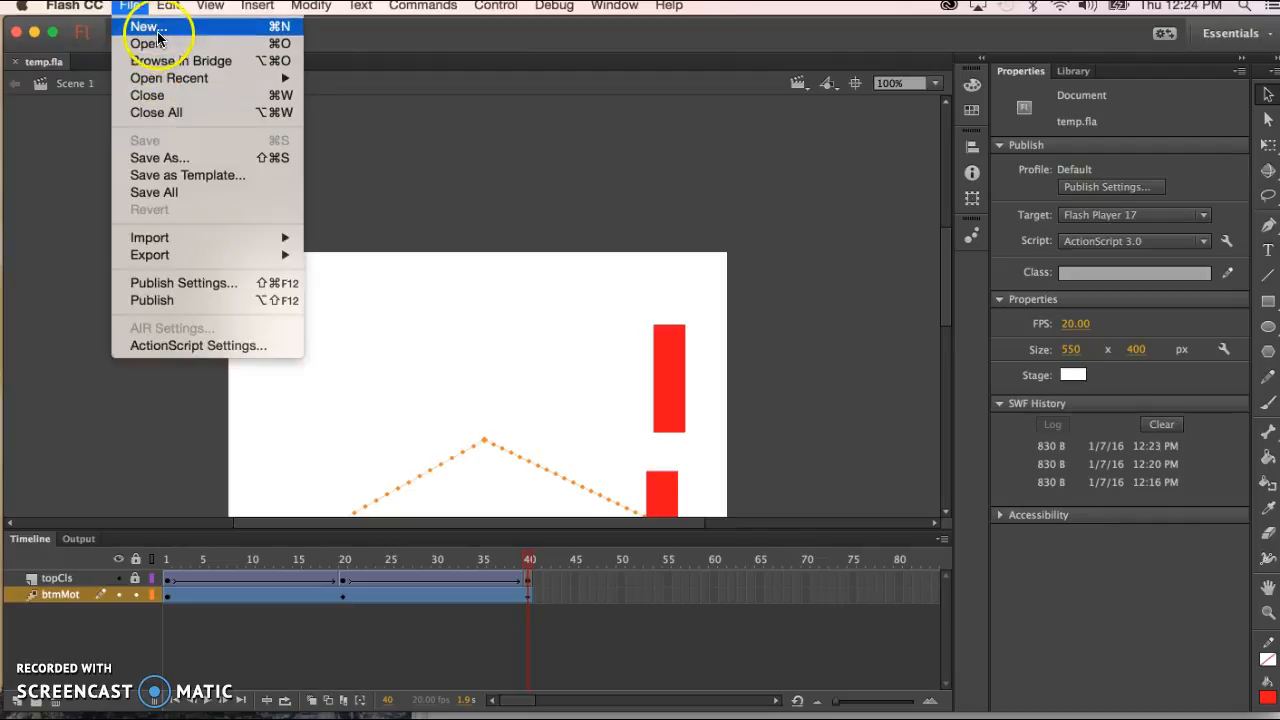
click(155, 32)
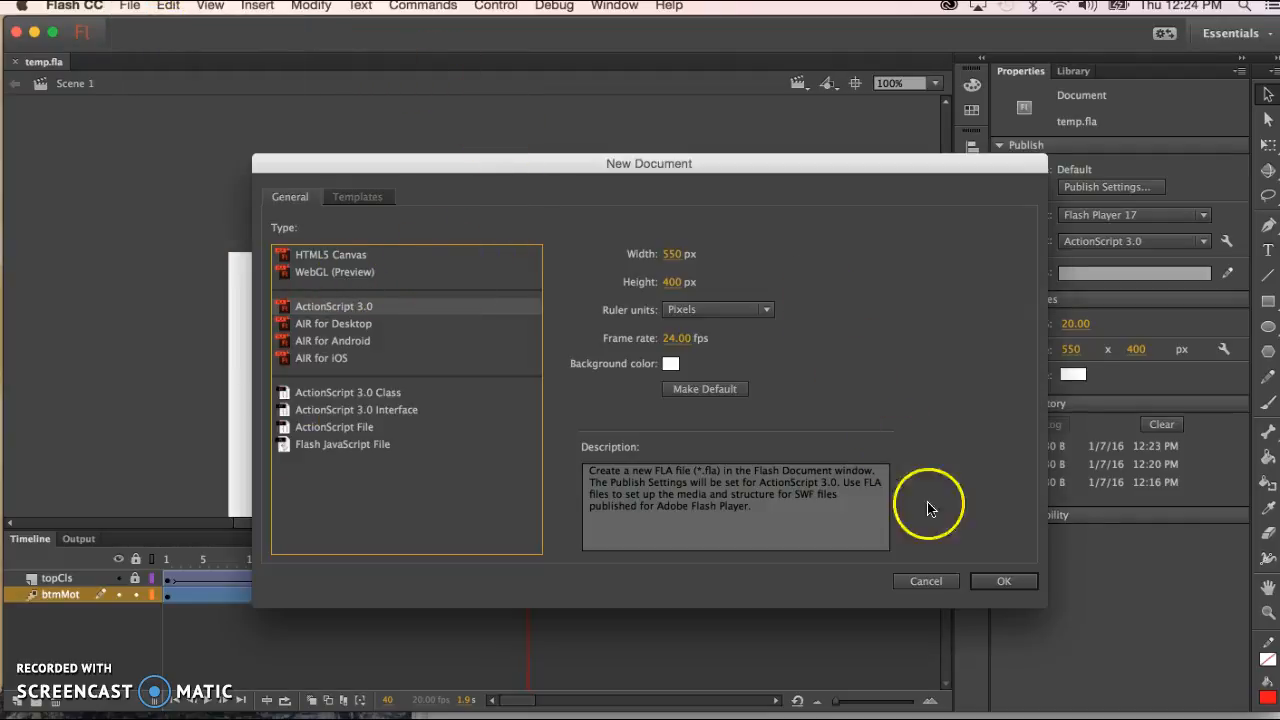
click(1005, 582)
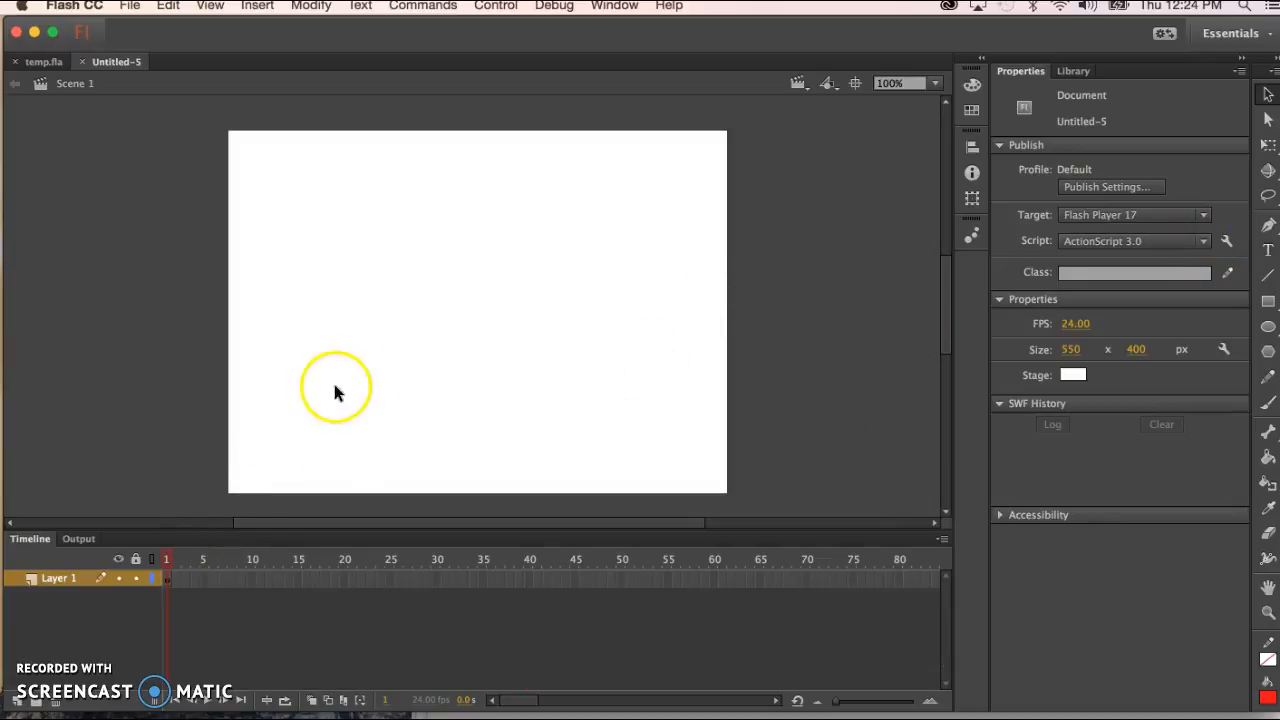
Draw a red rectangle about 34 x 125 px near the stage's upper-left corner and convert it to a graphic symbol named redRect.
click(1266, 301)
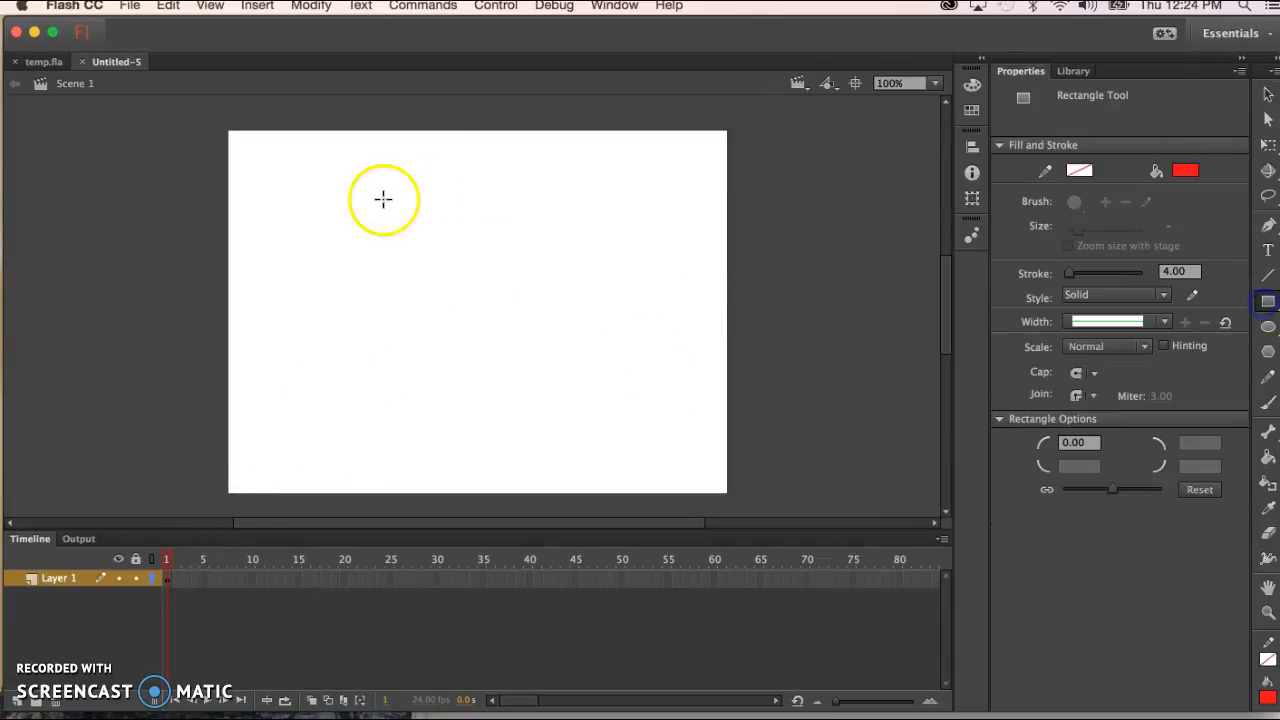
drag(254, 152, 283, 265)
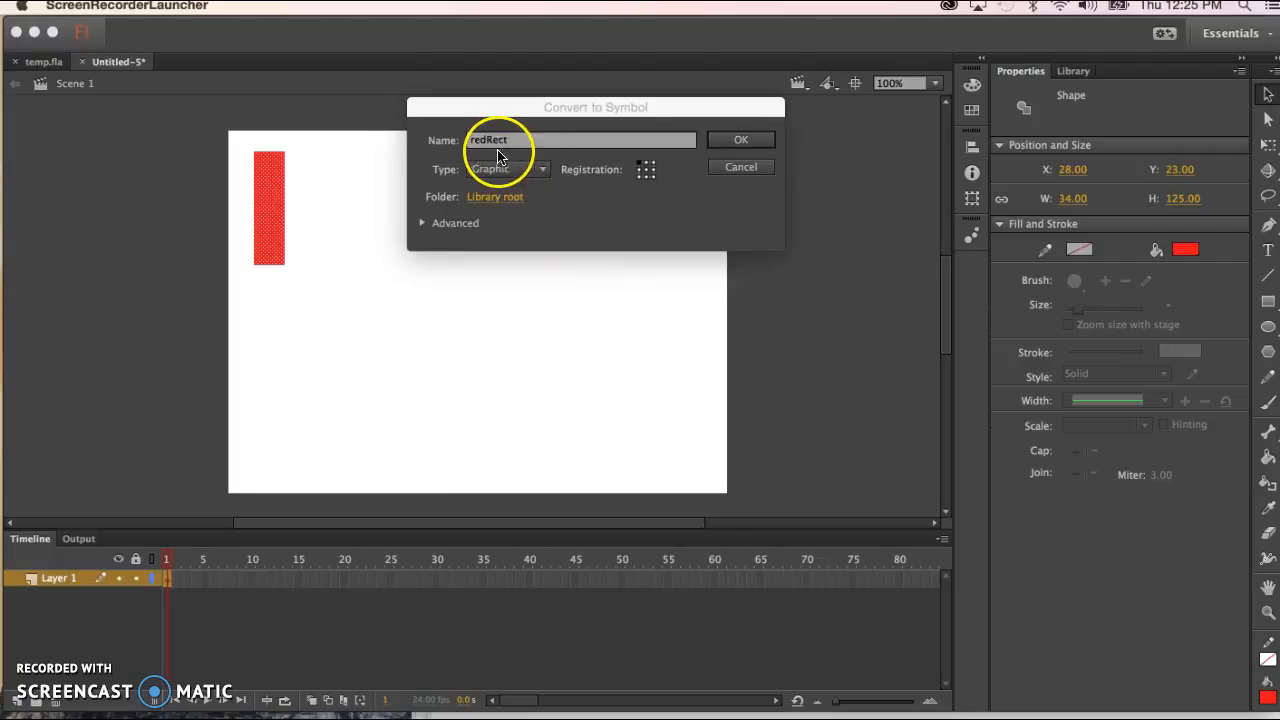
click(741, 141)
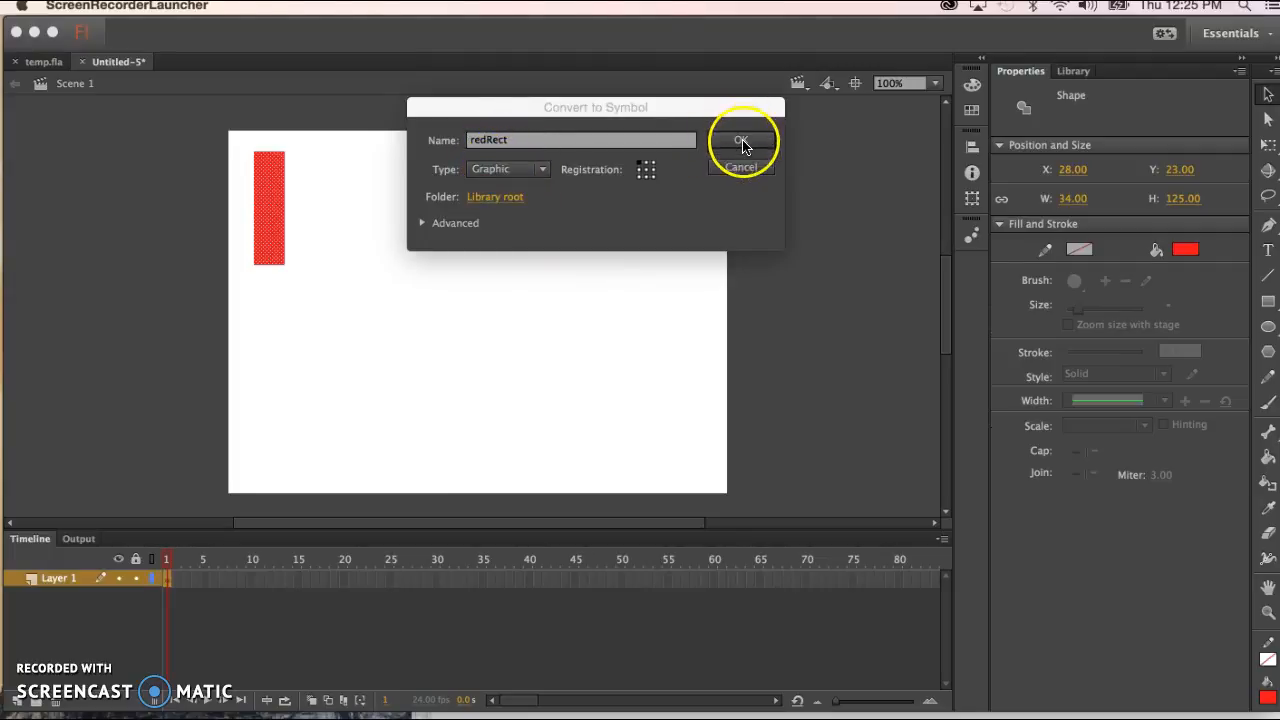
click(741, 141)
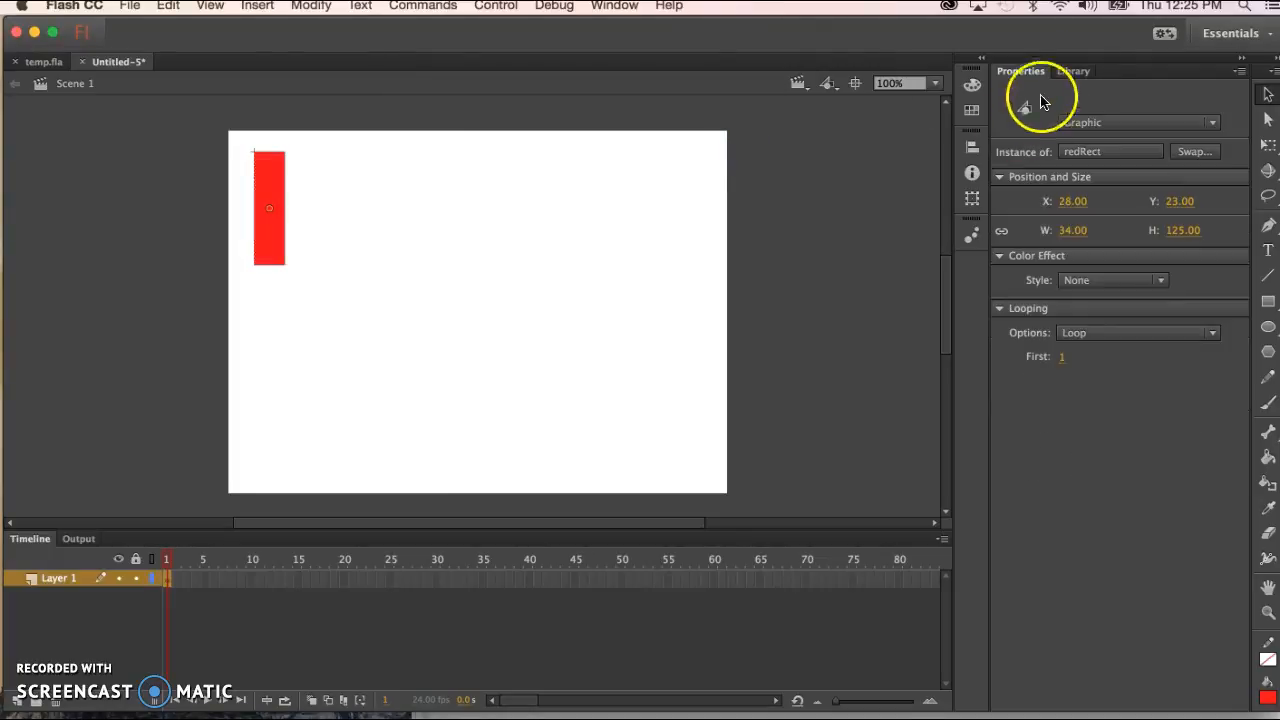
click(1080, 72)
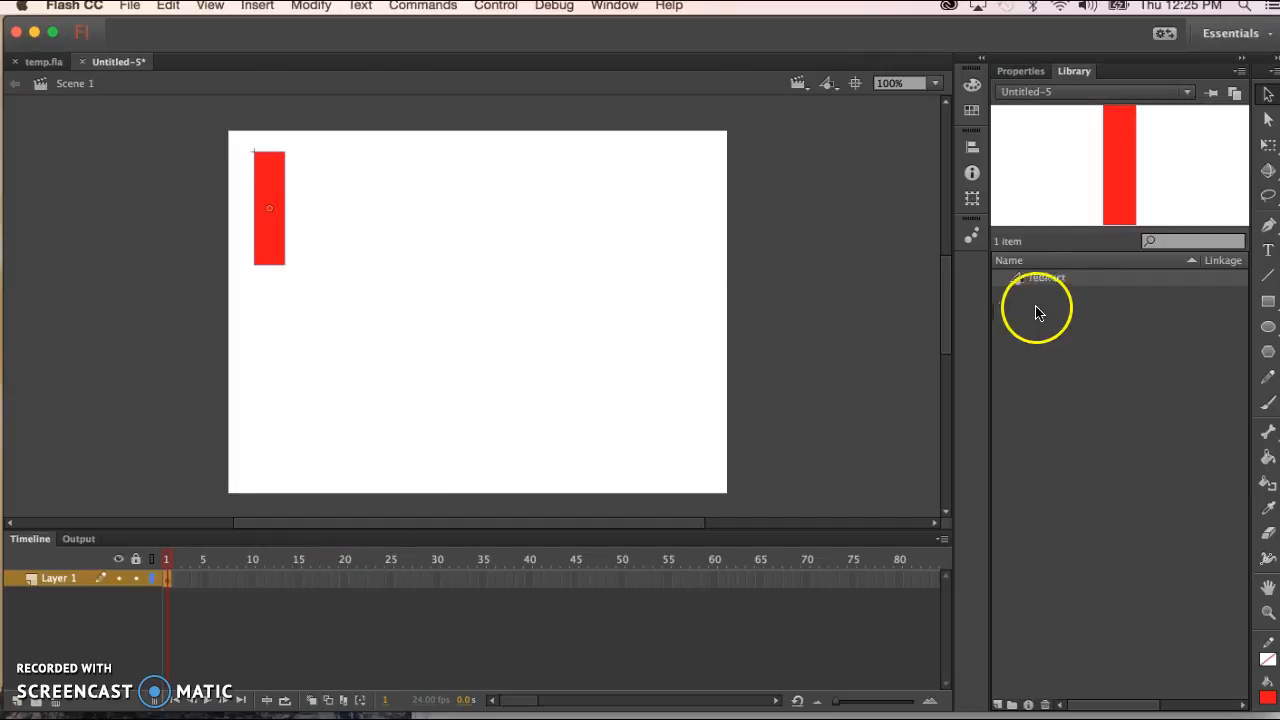
click(1022, 71)
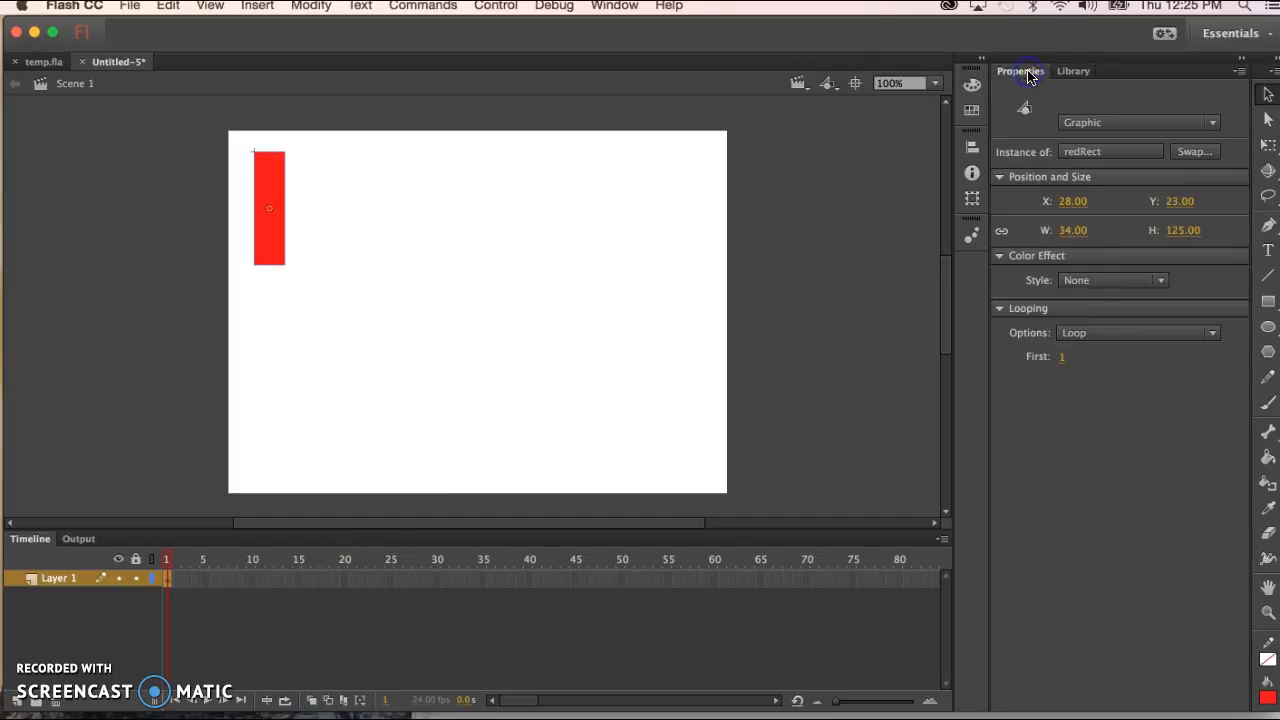
Set the document's frame rate to 20 fps.
click(874, 170)
click(1080, 326)
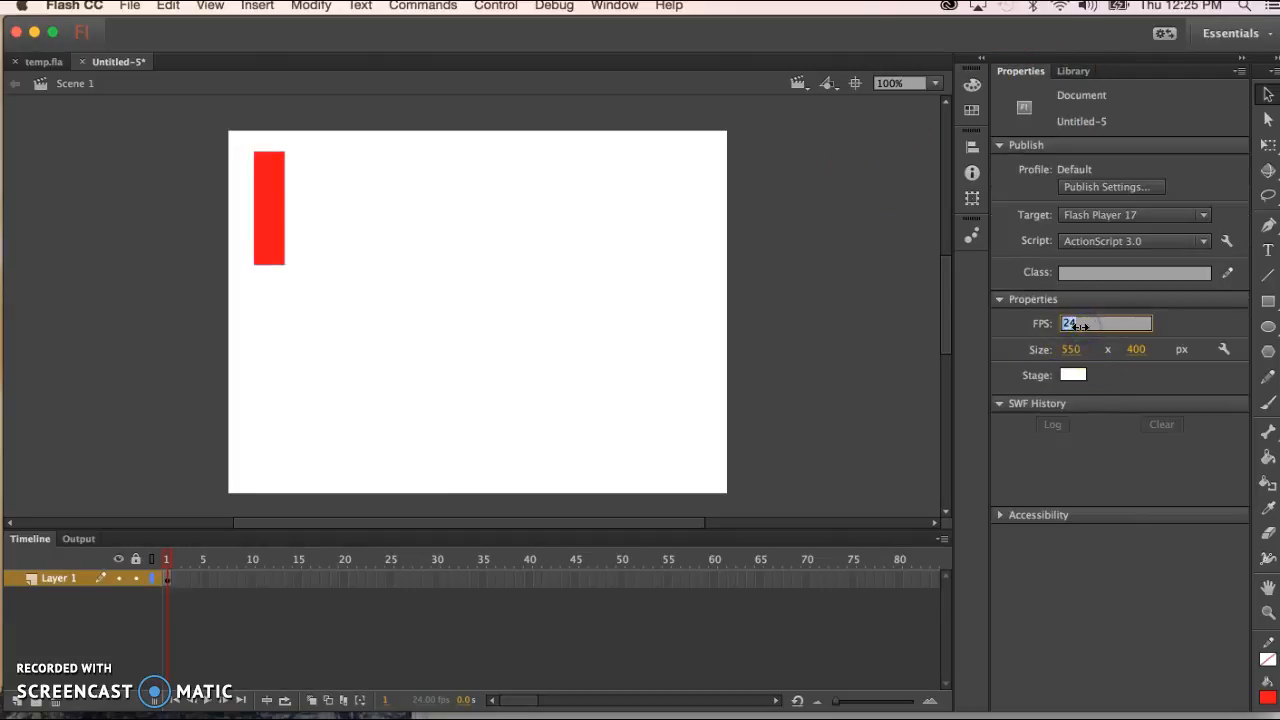
key(Return)
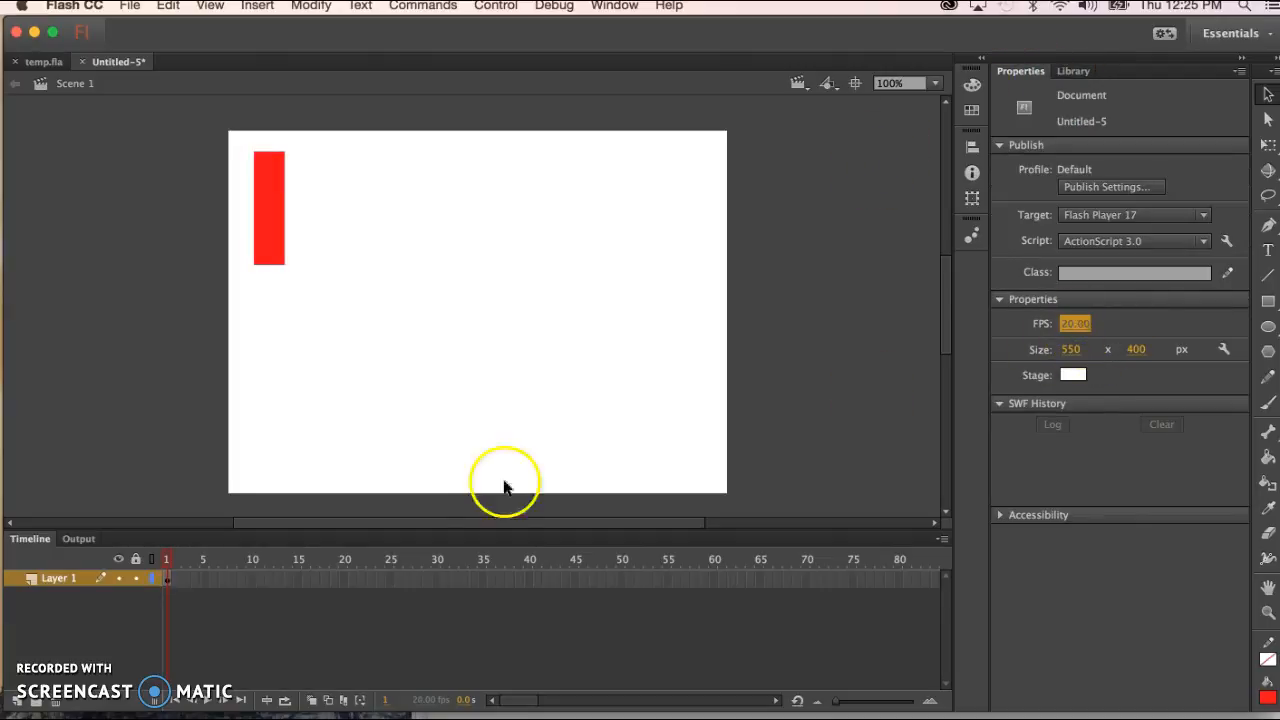
Insert keyframes at frames 20 and 40 of the rectangle's layer.
click(342, 578)
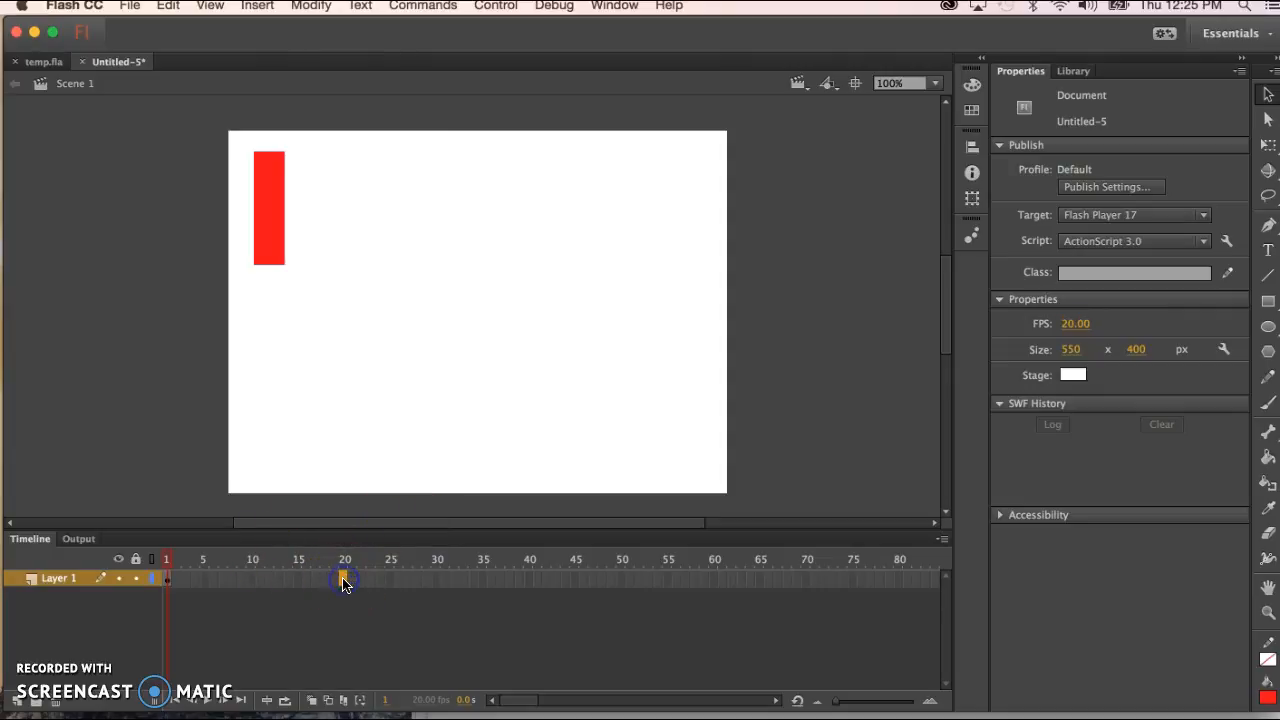
click(343, 582)
key(F6)
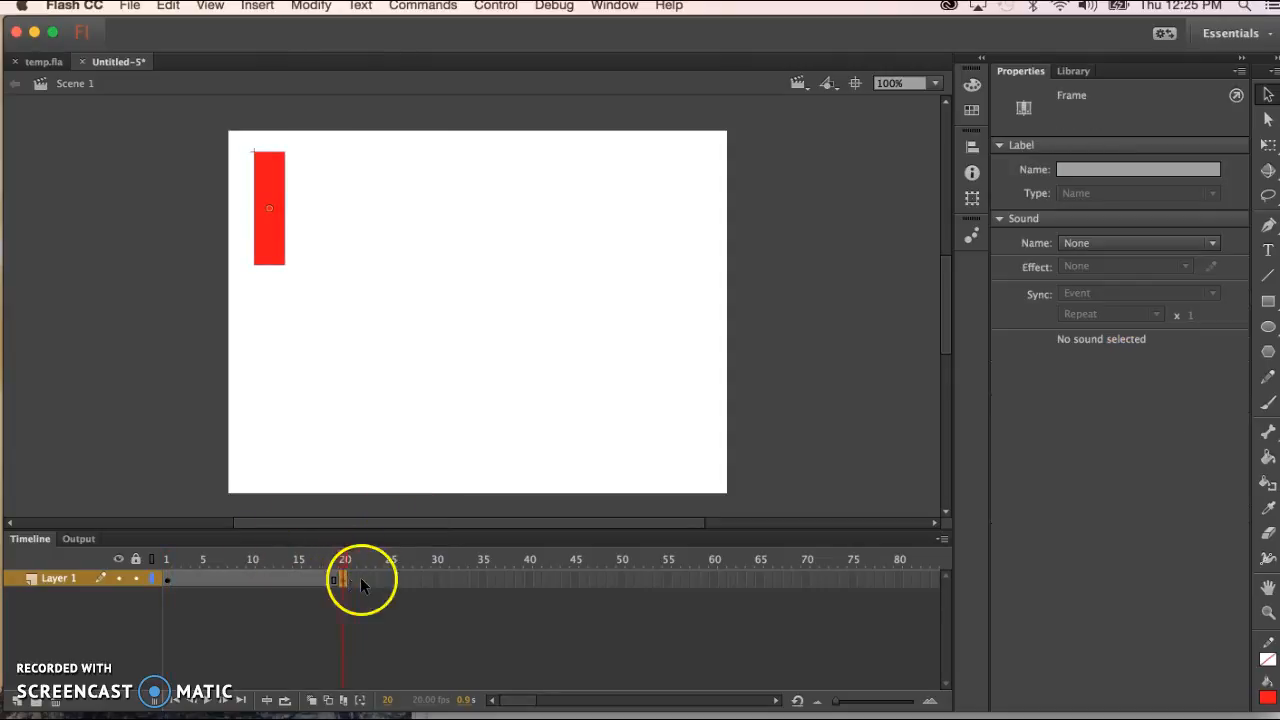
click(528, 579)
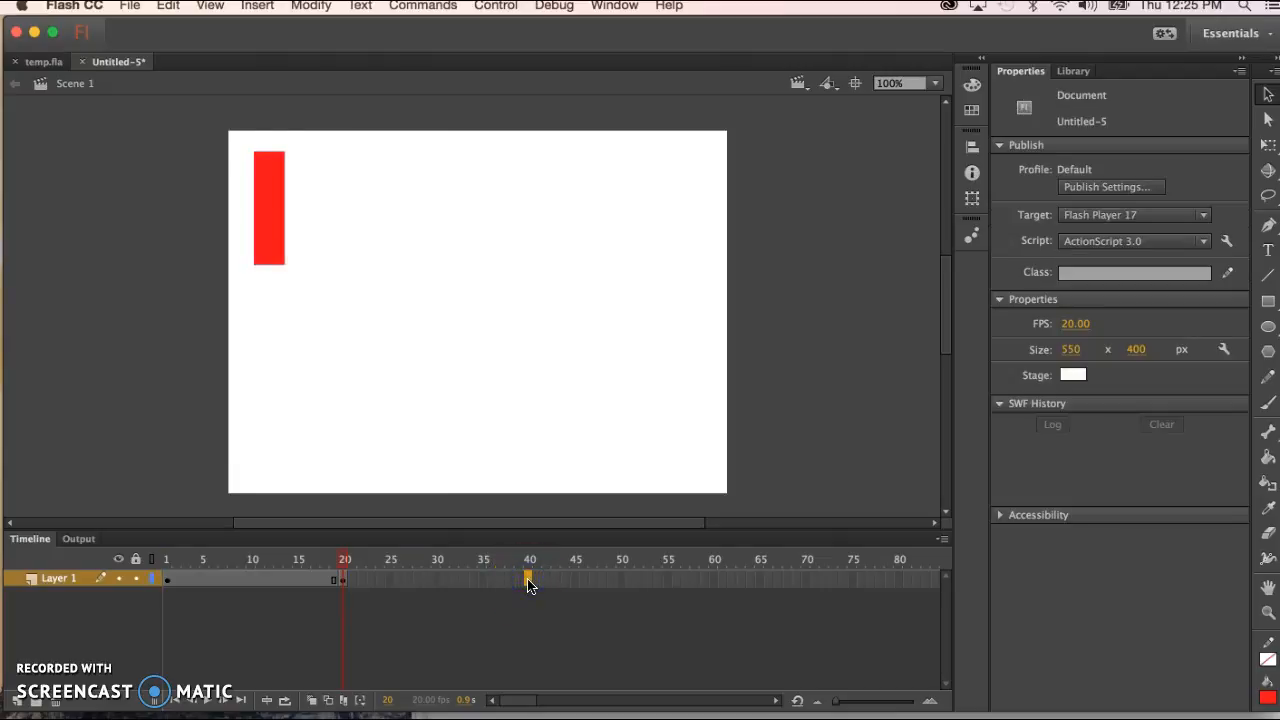
key(F6)
Create classic tweens across both spans between the keyframes at frames 1, 20 and 40.
click(199, 560)
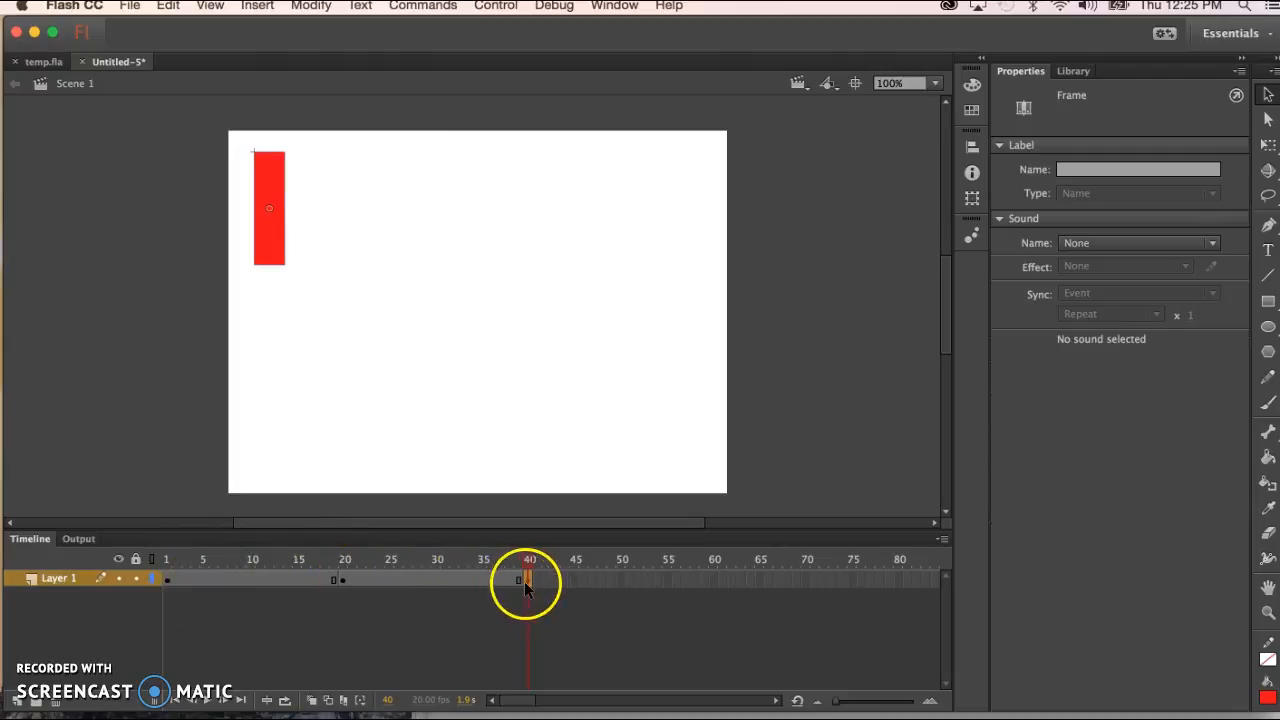
click(259, 577)
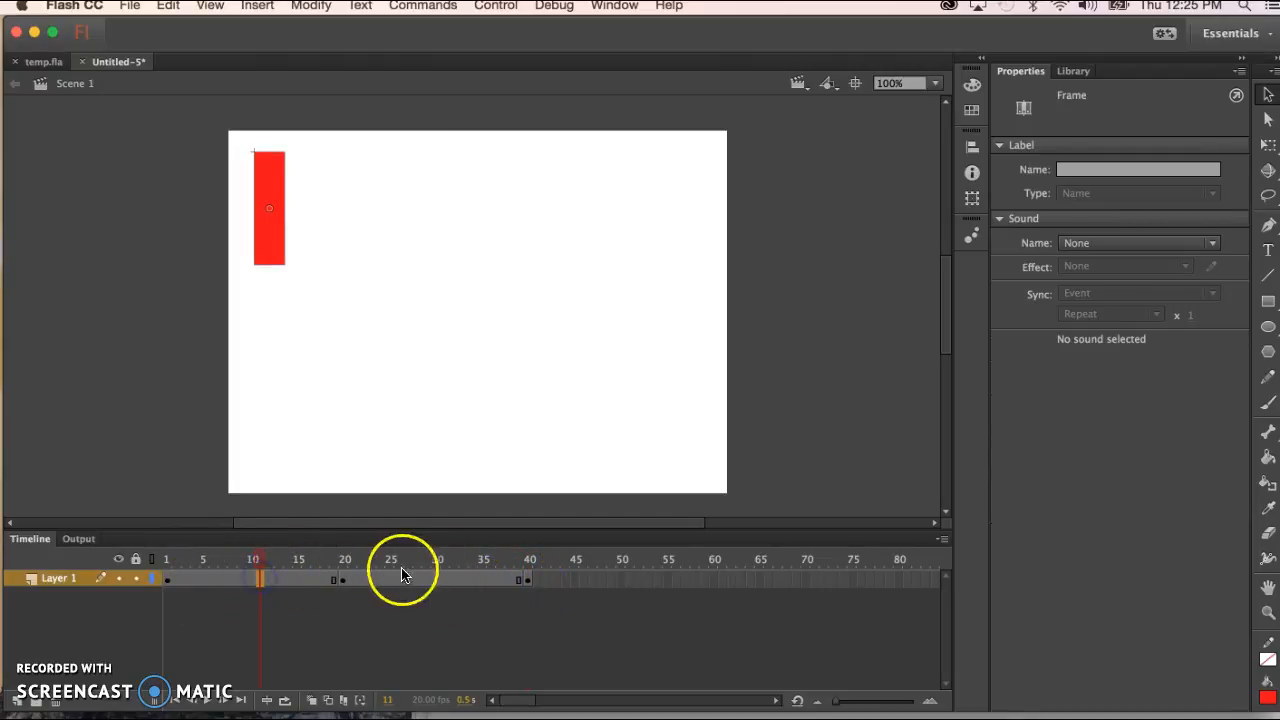
shift+click(440, 578)
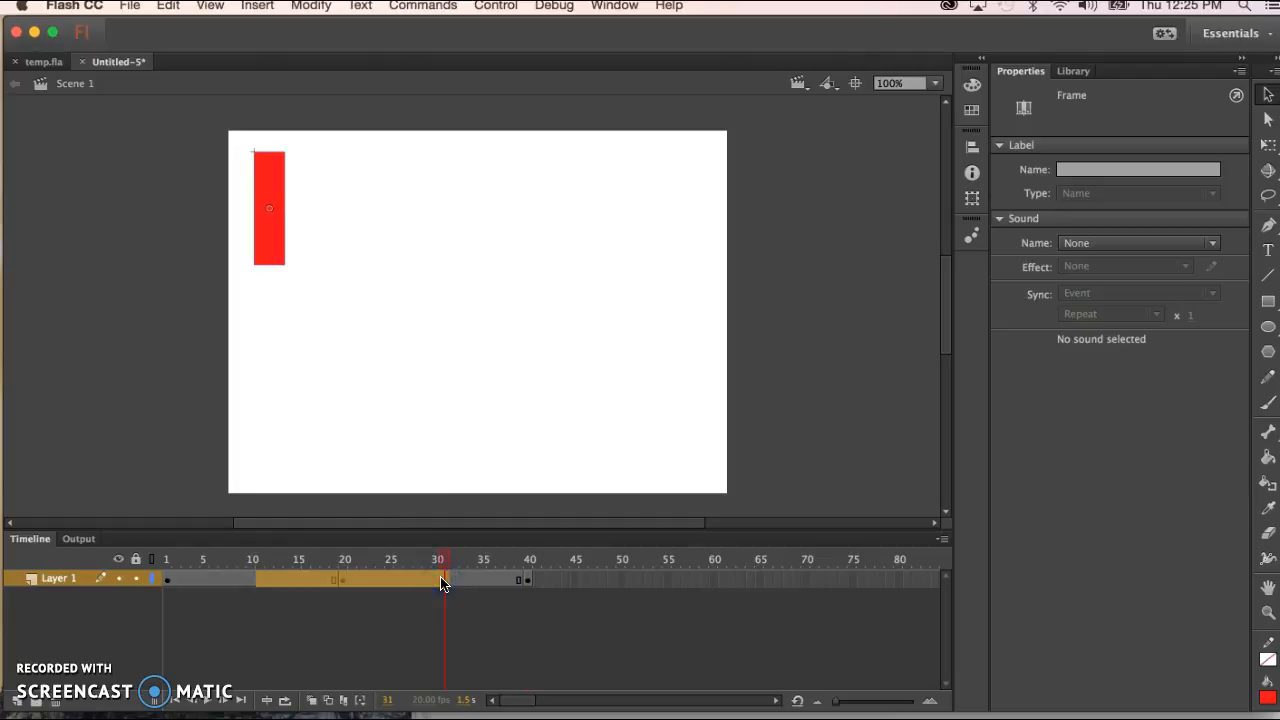
right_click(440, 578)
click(546, 328)
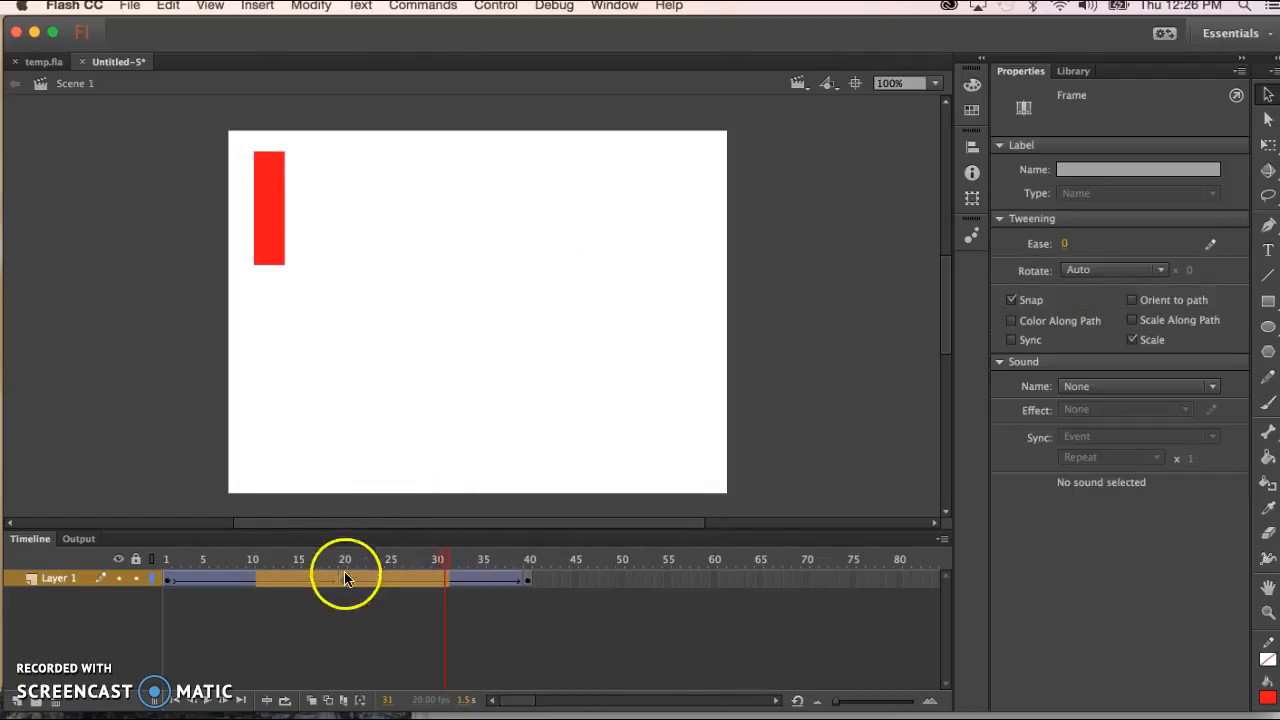
Move the rectangle to about X 275, Y 0 at frame 20 and to the stage's upper-right area at frame 40.
click(340, 577)
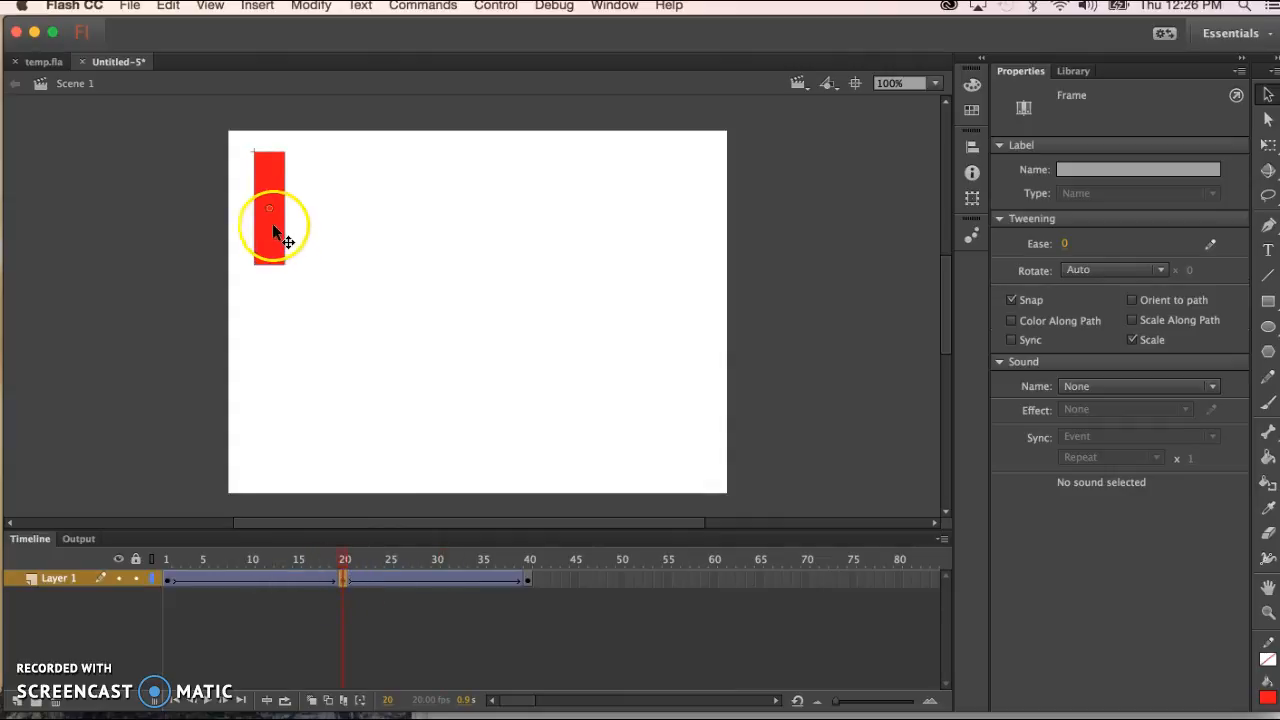
drag(272, 228, 500, 208)
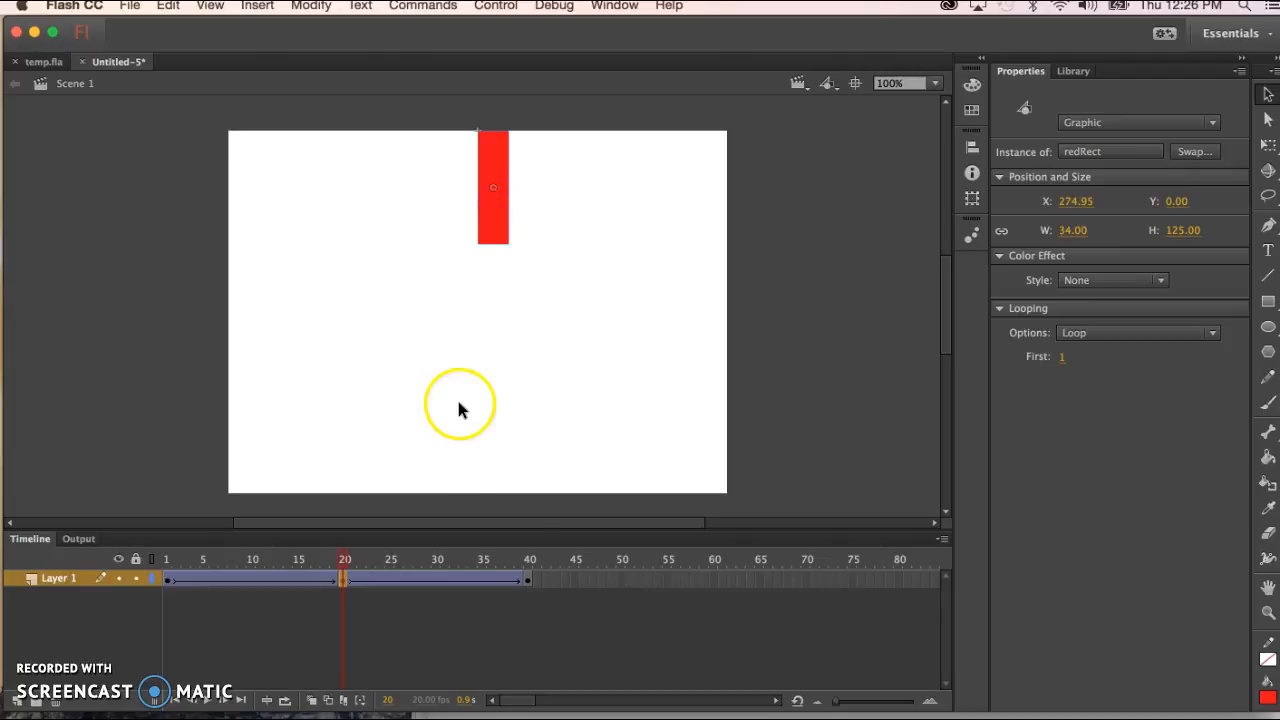
click(529, 578)
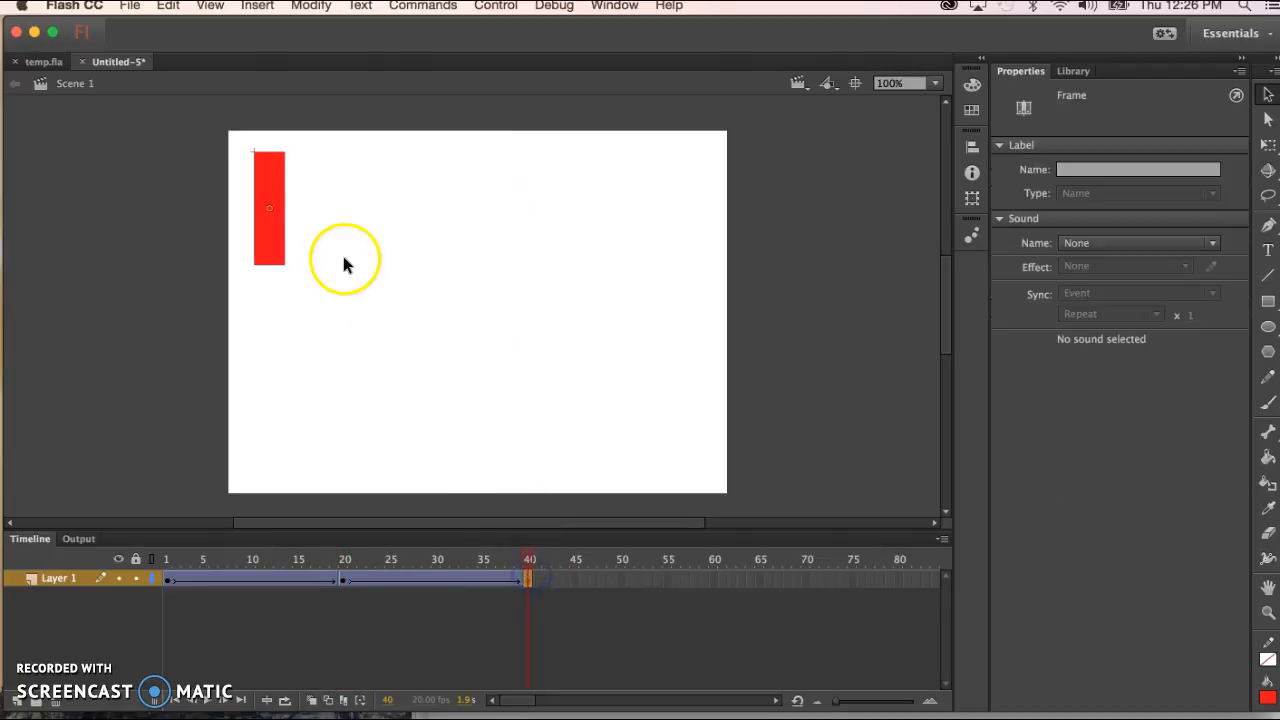
drag(268, 232, 676, 250)
drag(526, 553, 134, 561)
key(Return)
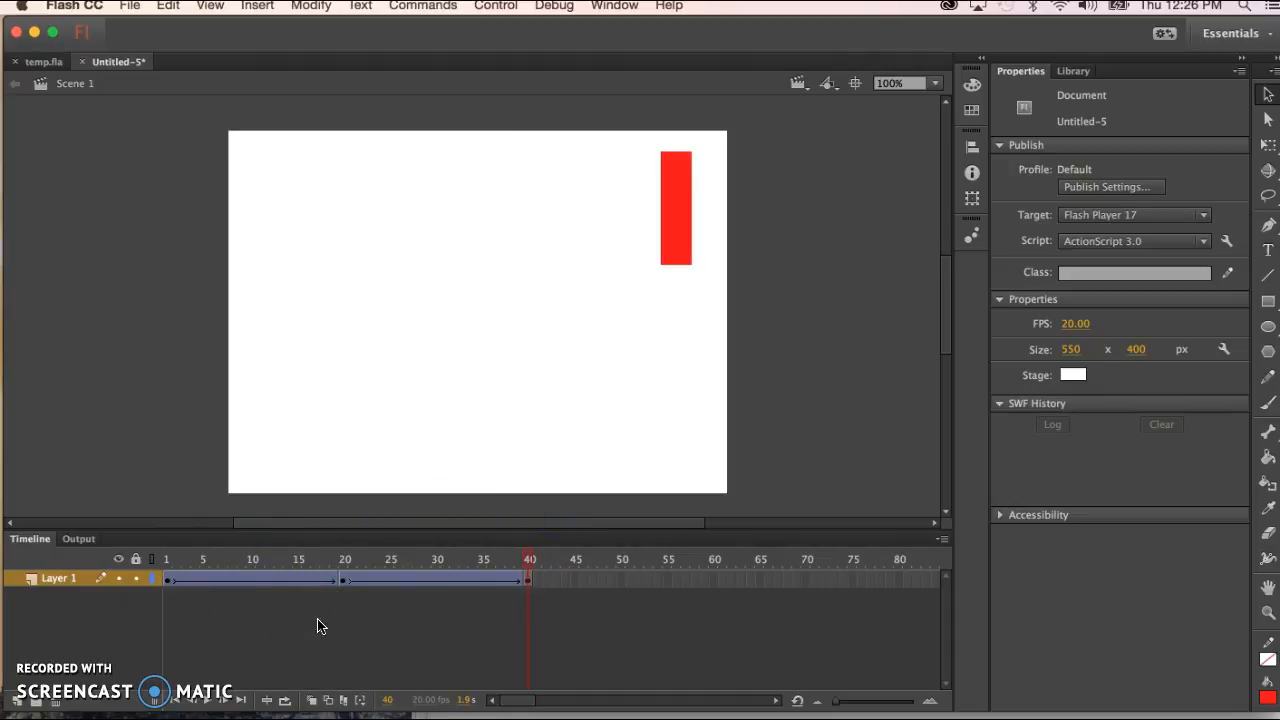
Add a new layer to the timeline.
click(41, 605)
click(56, 623)
click(86, 596)
click(20, 697)
click(20, 702)
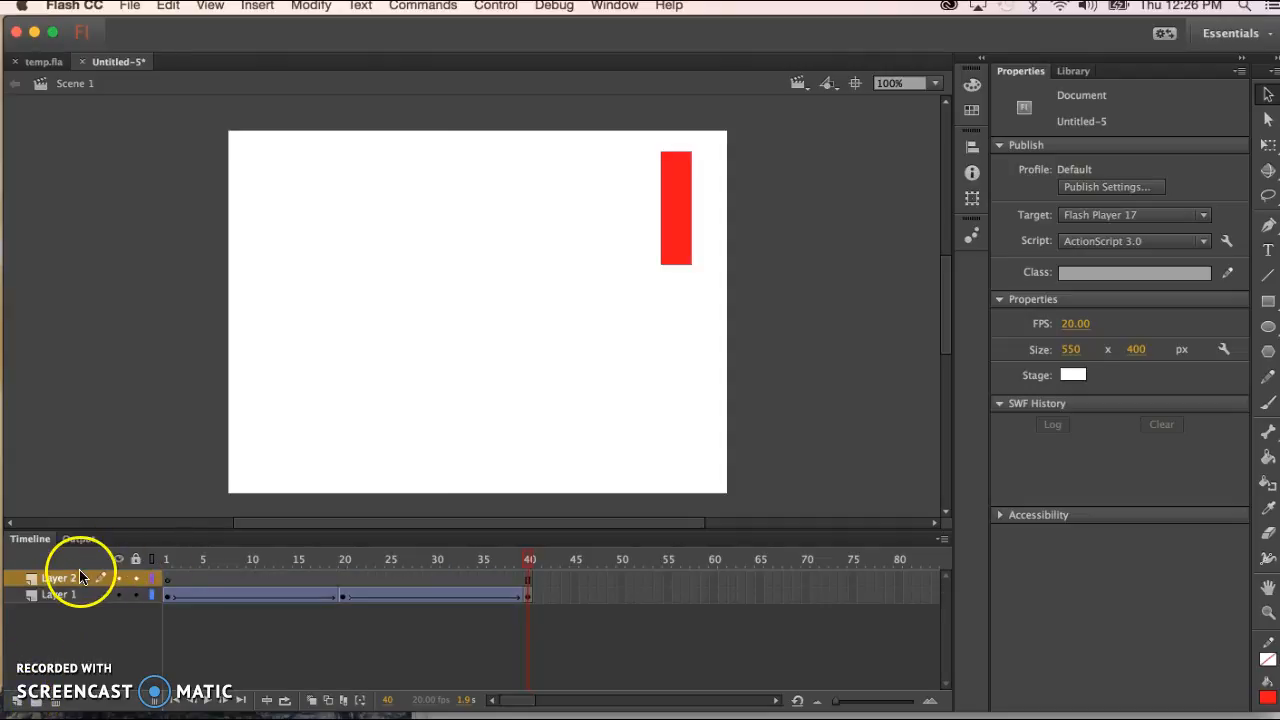
Rename the layer holding the classic tweens as ClsTop.
click(118, 596)
click(56, 597)
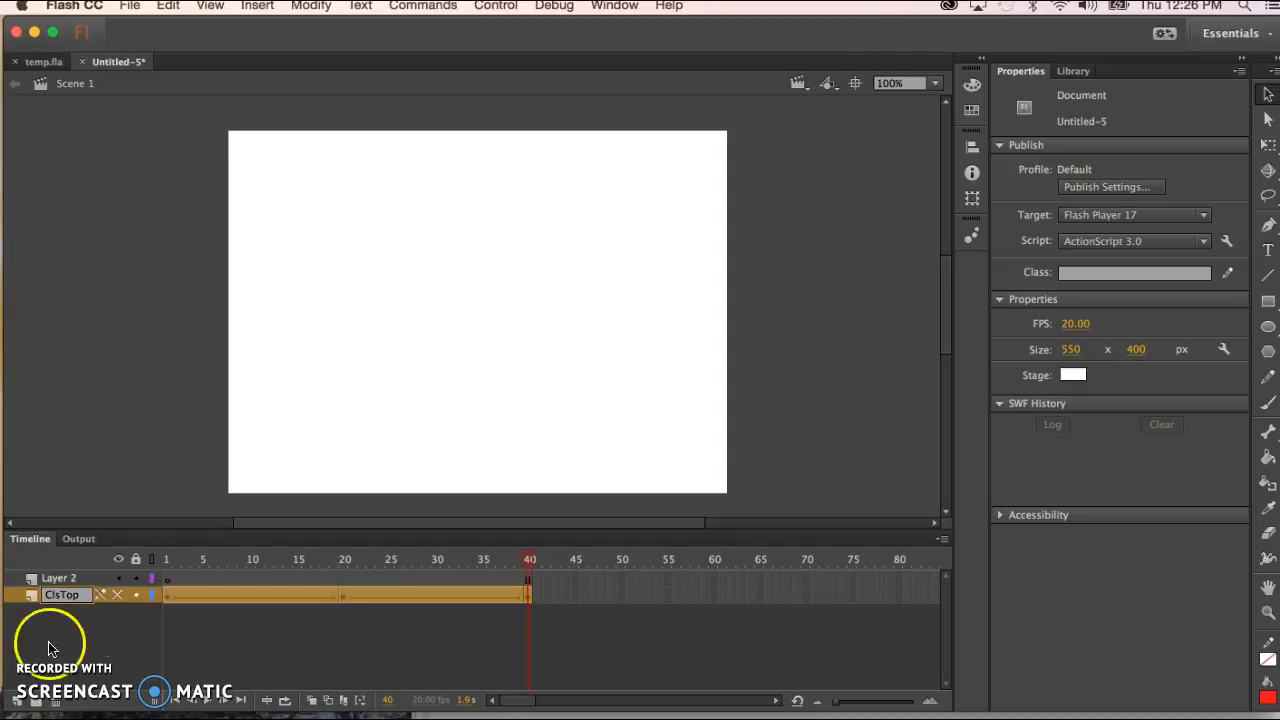
click(94, 631)
Move the ClsTop layer above the empty layer and lock it with its content shown.
drag(54, 602, 54, 575)
click(117, 578)
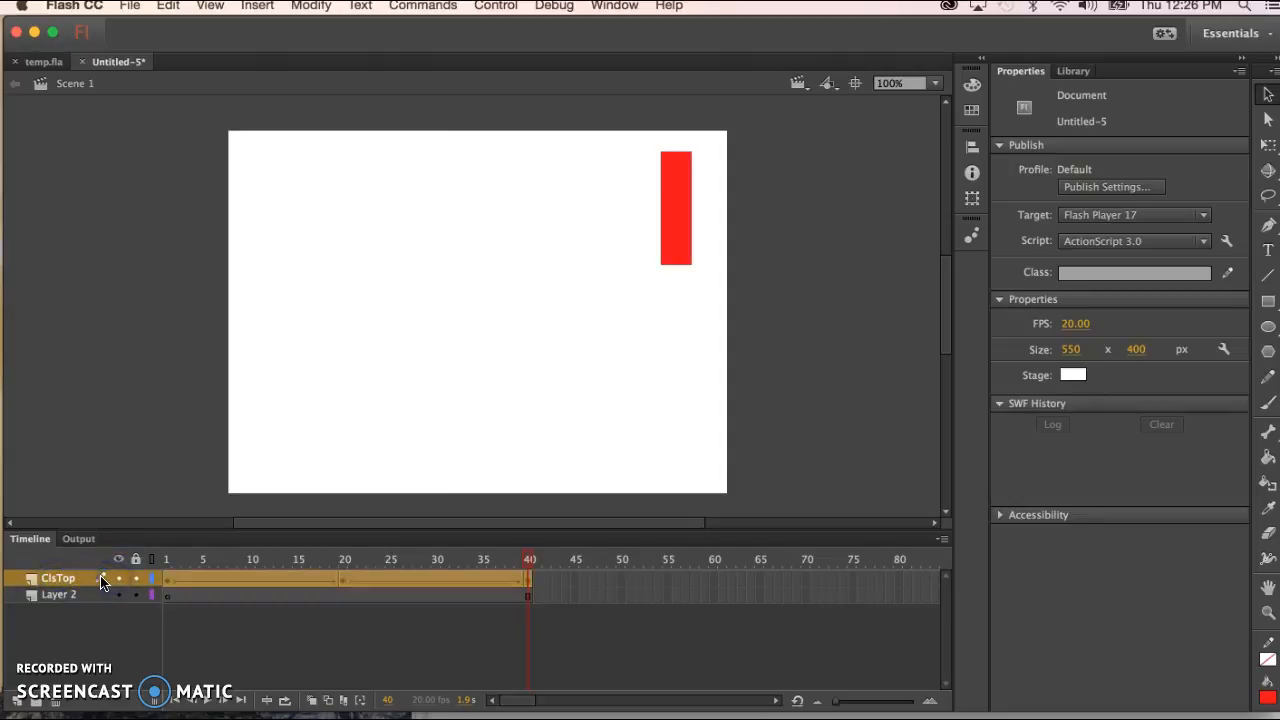
click(137, 579)
Rename the empty layer below ClsTop as MotBtn.
double_click(56, 596)
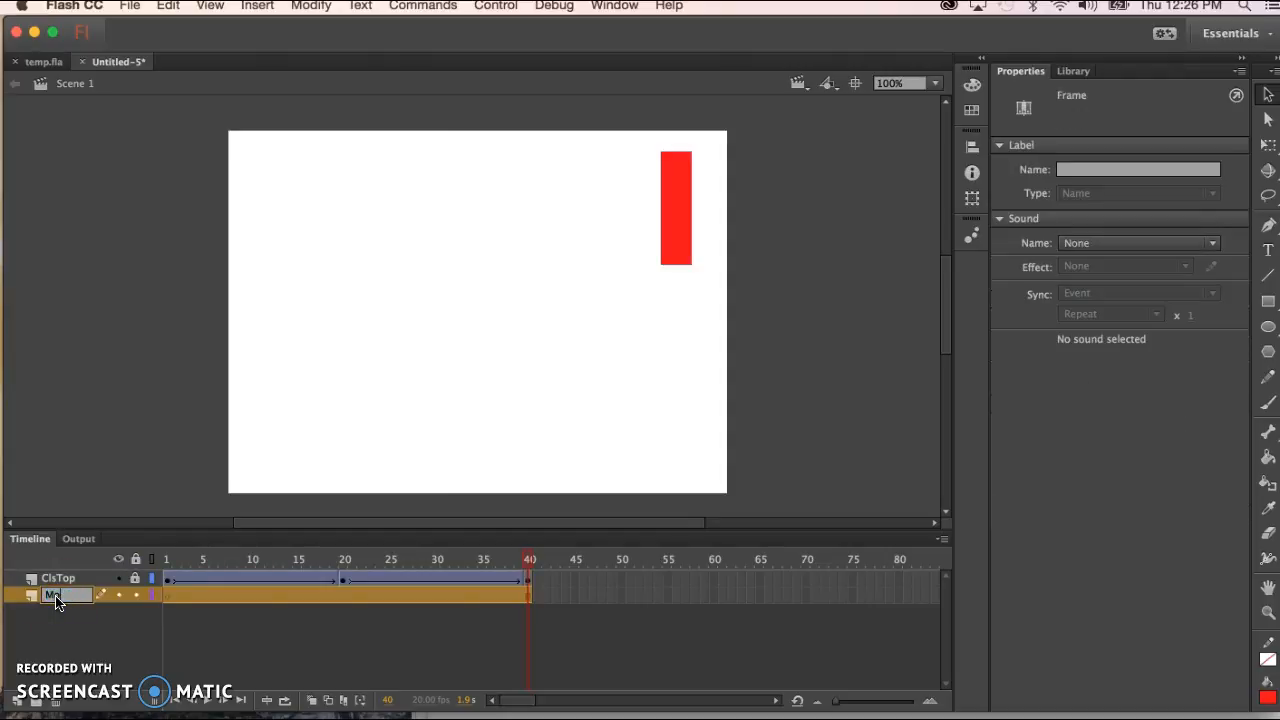
text(MotBtn)
click(87, 631)
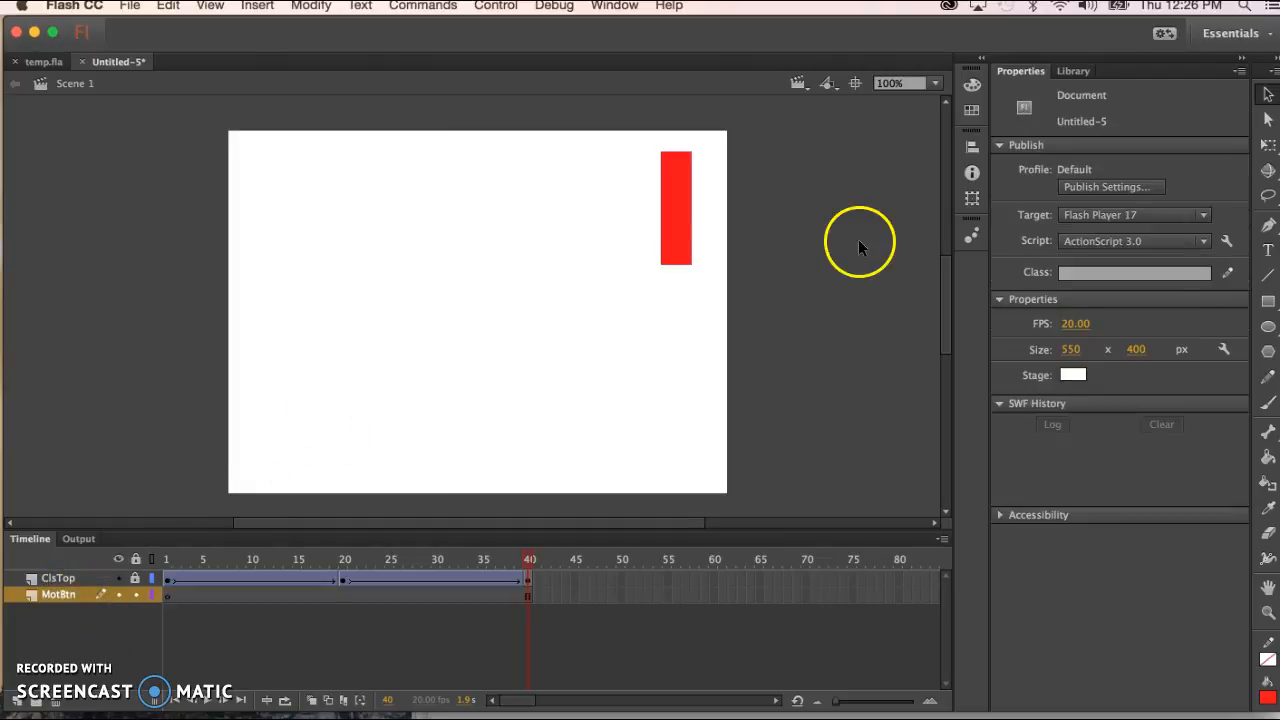
Place a redRect instance in the stage's lower-left area on the MotBtn layer and create a motion tween from its frame 1.
click(1074, 71)
drag(1119, 181, 271, 429)
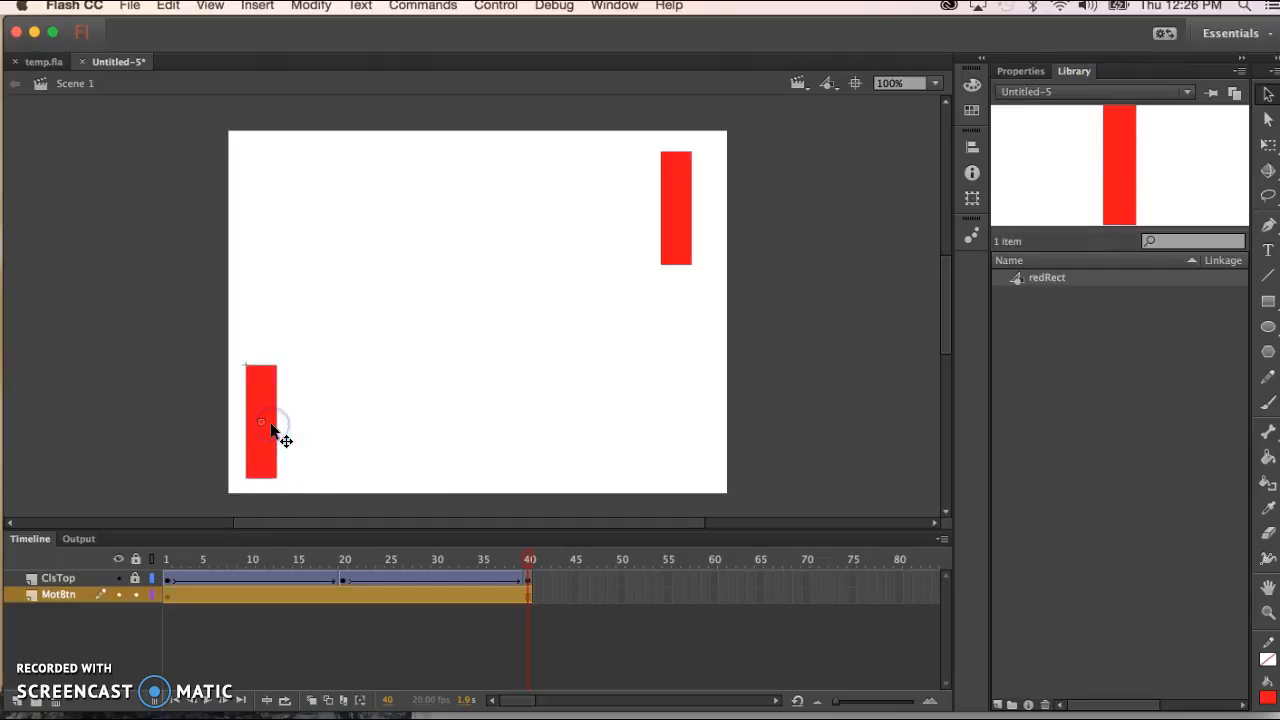
click(168, 594)
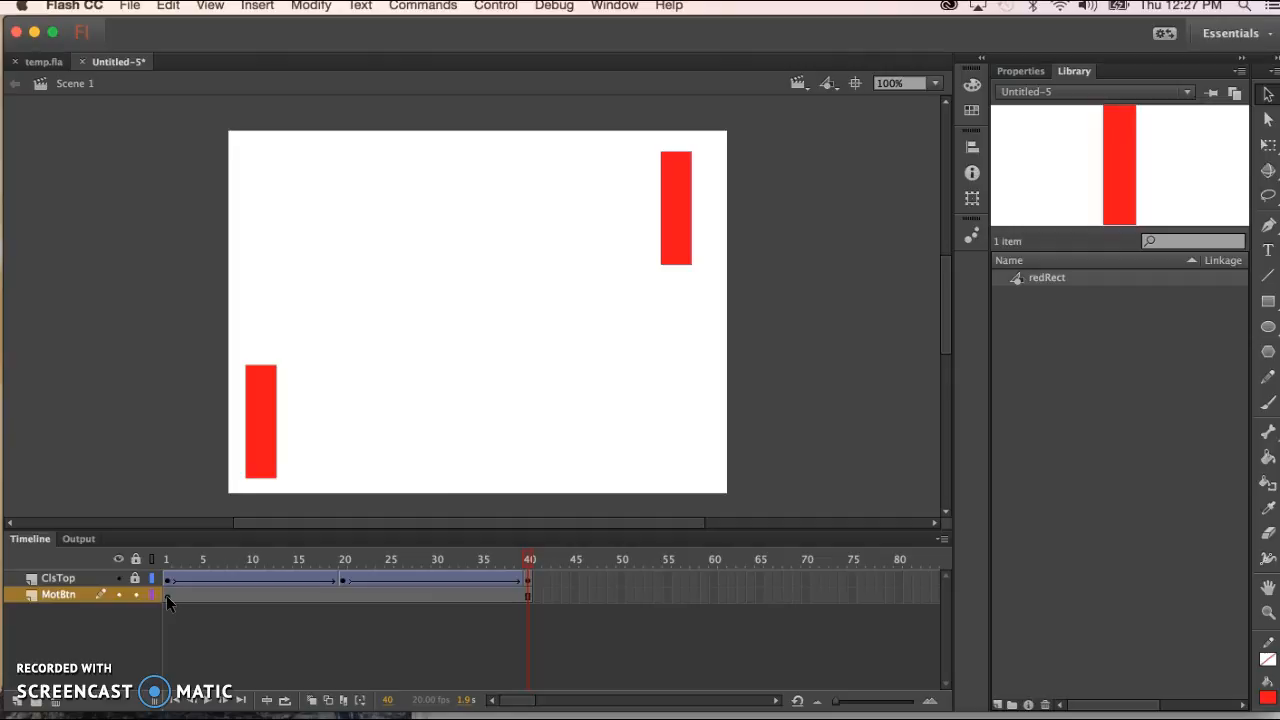
click(168, 596)
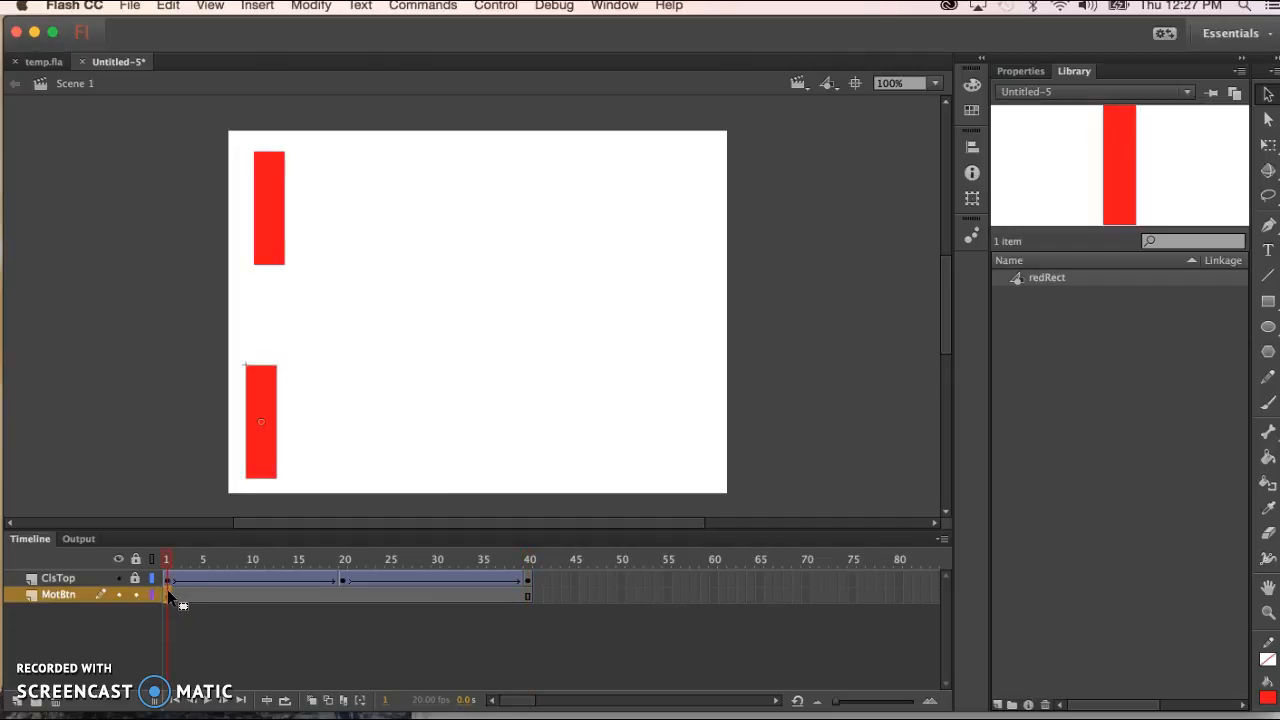
click(168, 594)
right_click(167, 595)
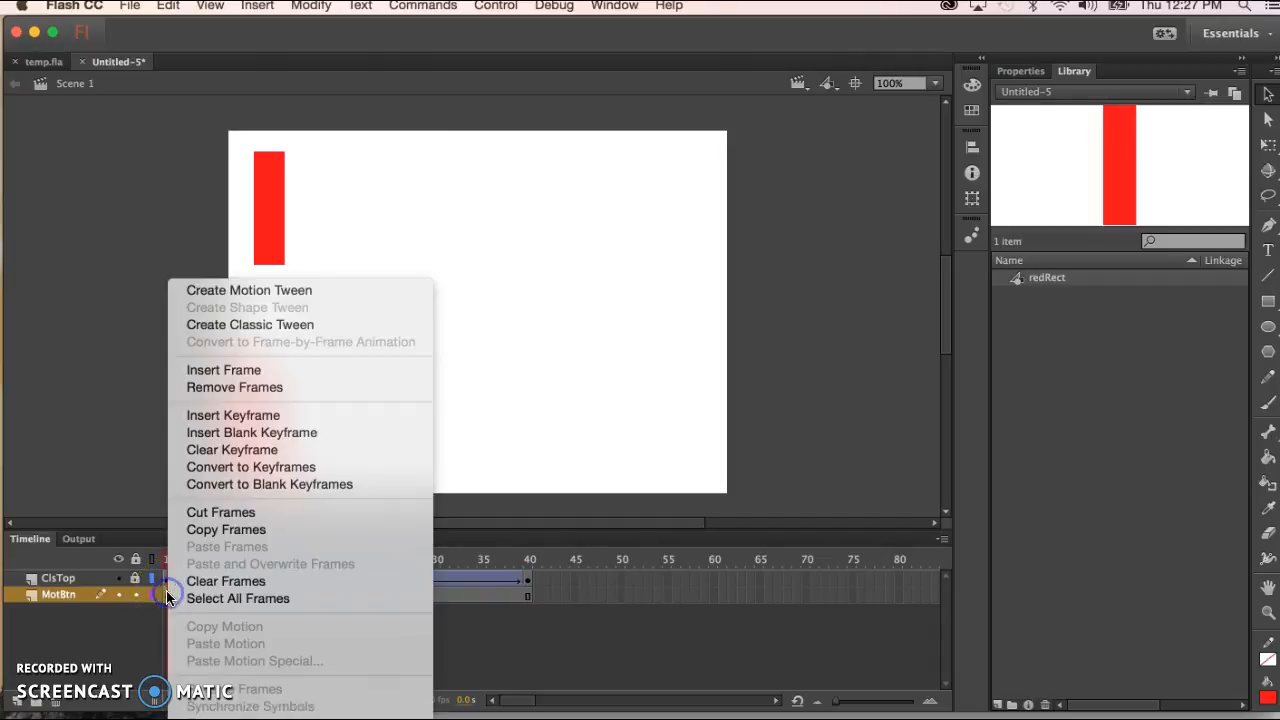
click(279, 289)
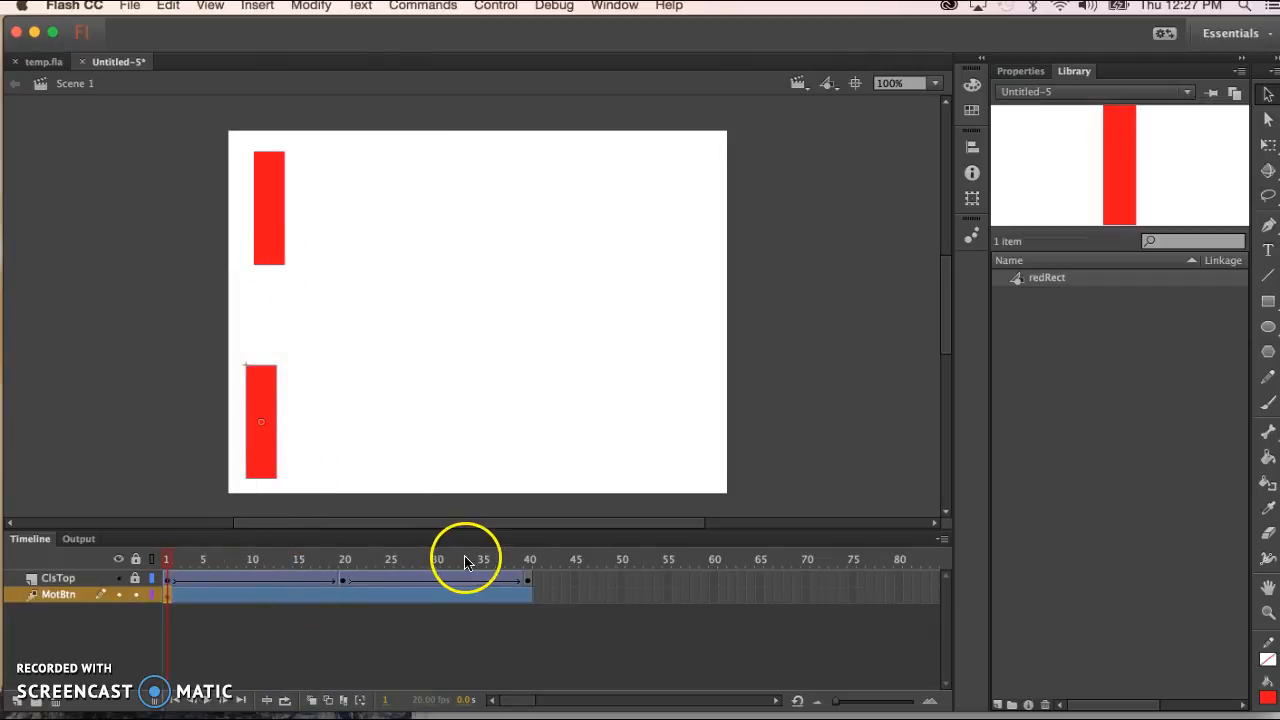
At frame 20 of the MotBtn layer, move the lower rectangle up to mid-stage, directly beneath the upper rectangle.
mouse_move(533, 597)
mouse_down()
mouse_move(314, 597)
mouse_move(529, 597)
mouse_up()
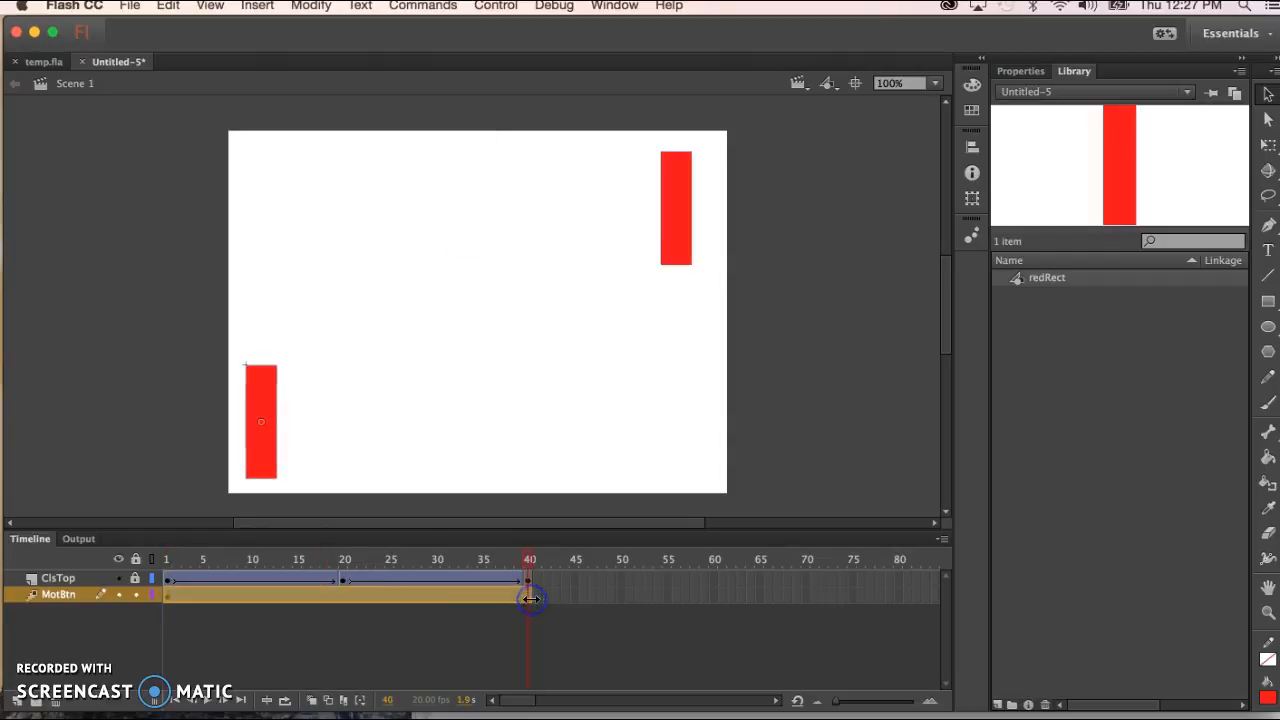
click(342, 591)
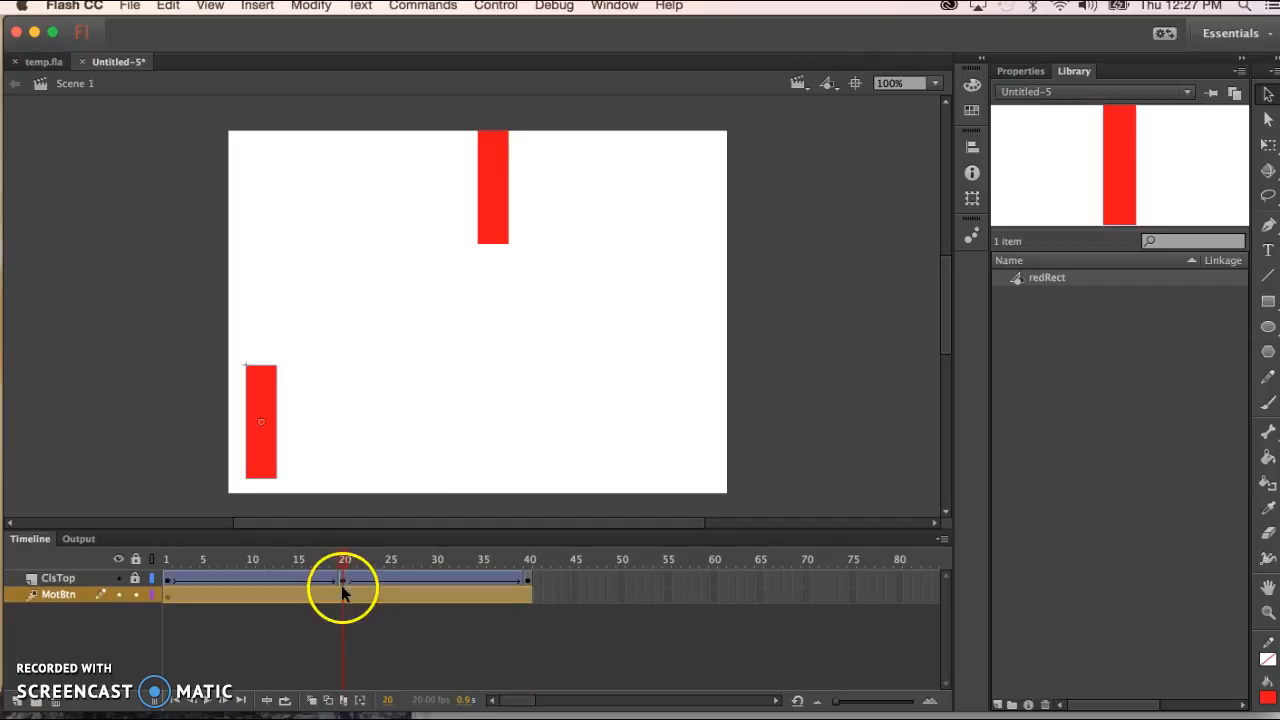
drag(288, 440, 495, 377)
click(350, 594)
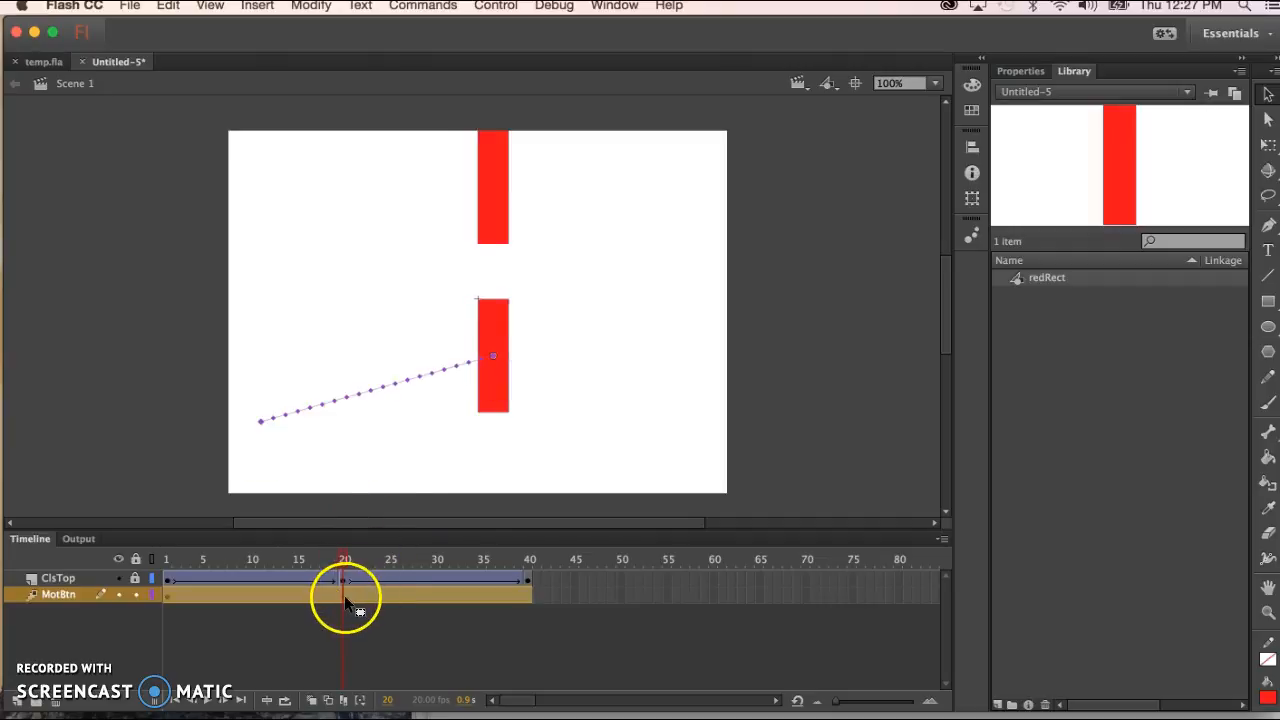
At frame 40 of the MotBtn layer, move the lower rectangle near the stage's right edge, slightly lower than at frame 20.
click(526, 594)
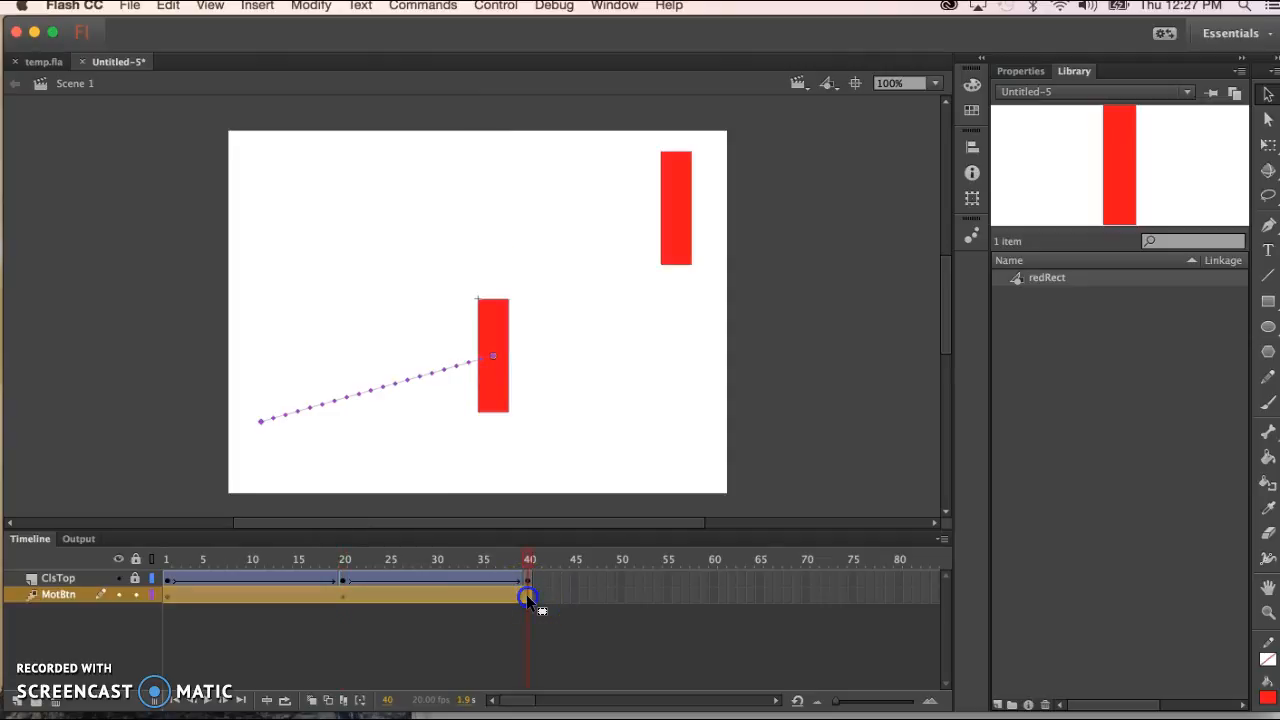
drag(489, 372, 683, 413)
click(523, 594)
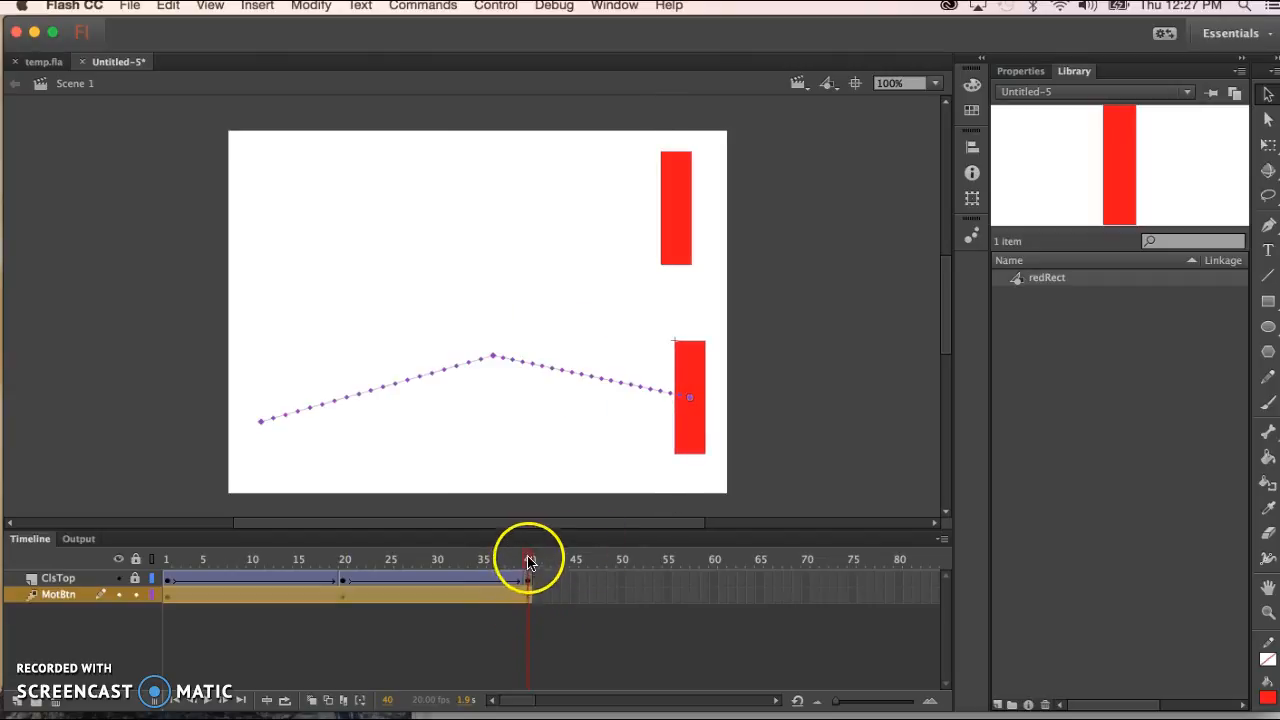
Scrub back from frame 40 toward frame 1 to preview the movement of both rectangles.
drag(528, 560, 372, 563)
drag(256, 583, 177, 566)
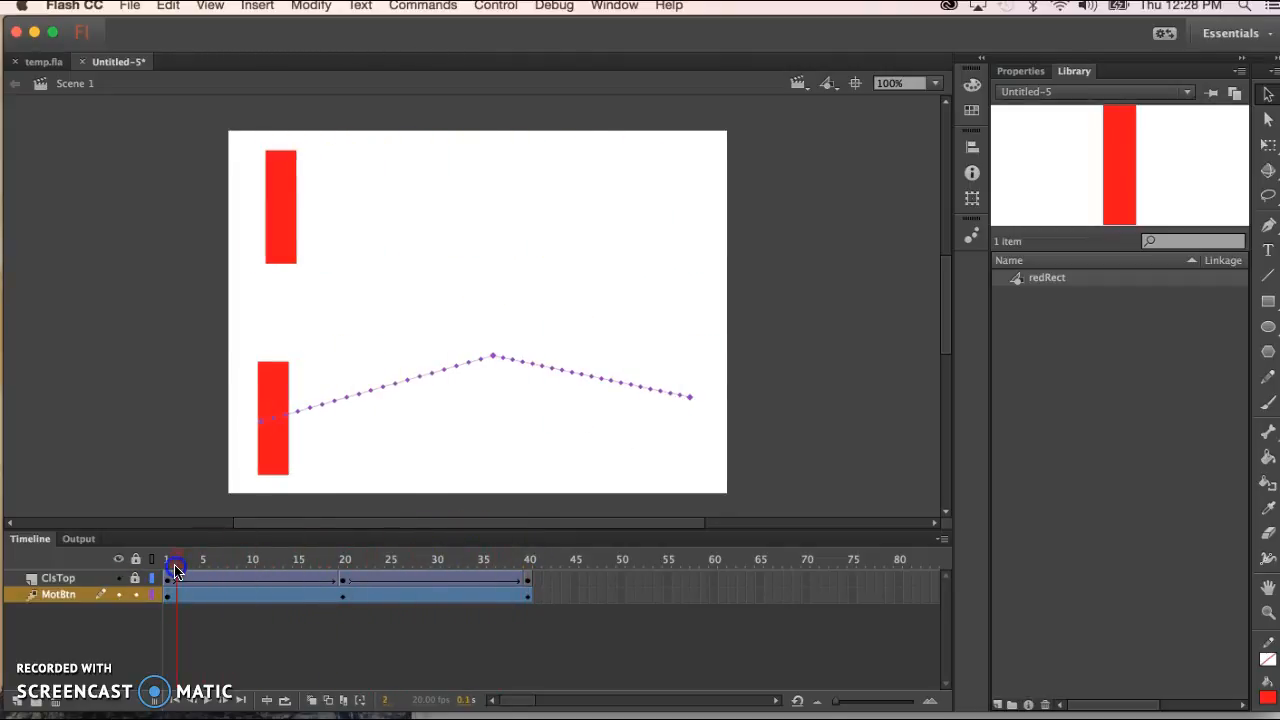
click(176, 590)
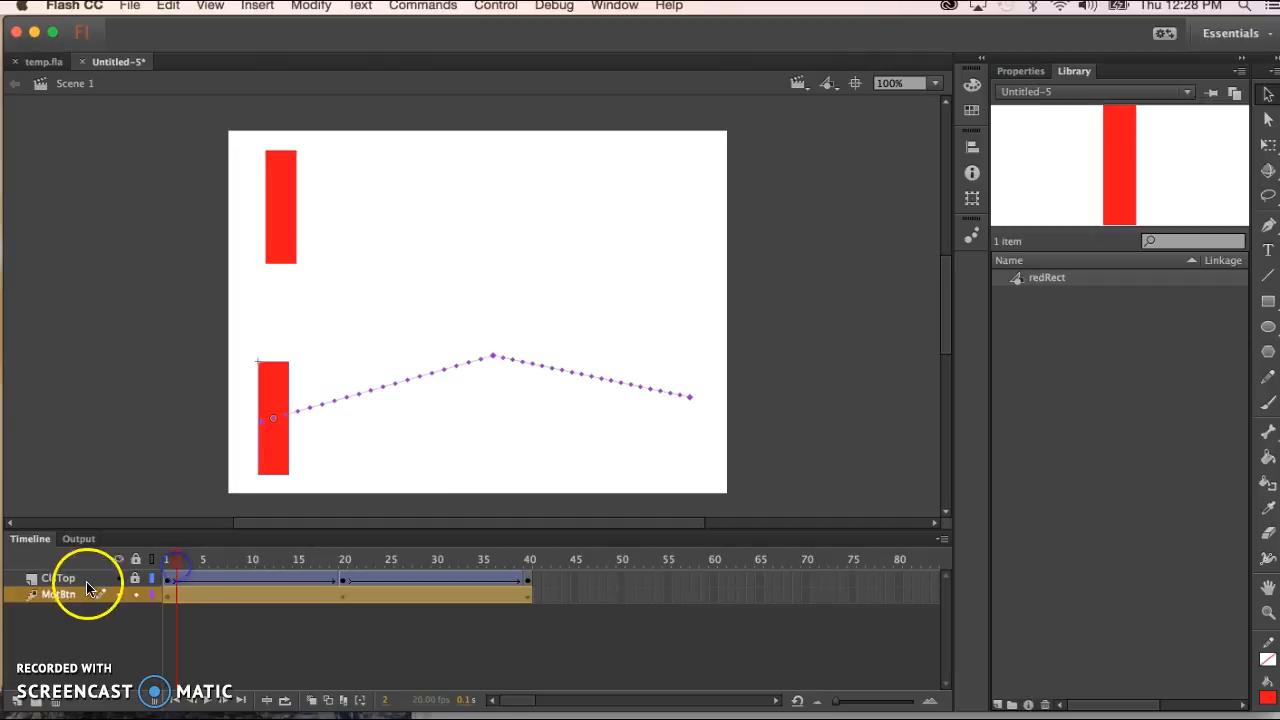
Set the rotation of the ClsTop classic tween between frames 20 and 40 to CW and preview it up to frame 40.
click(432, 576)
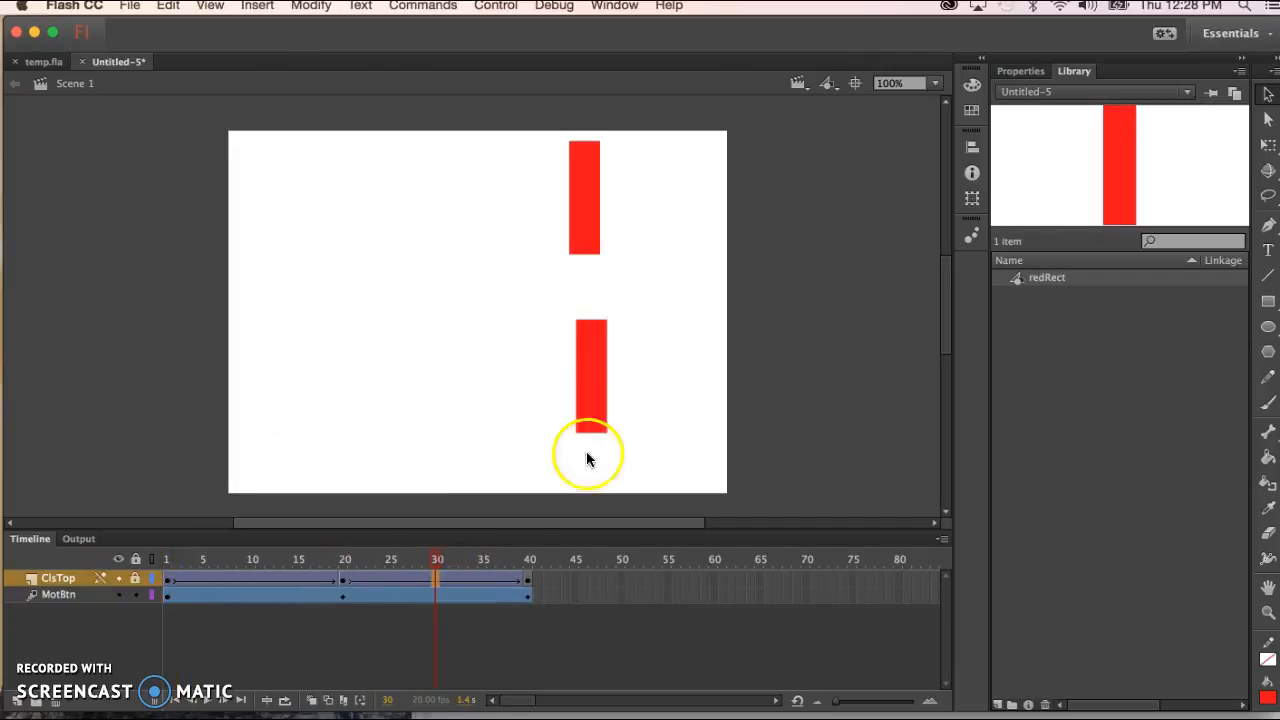
click(1022, 72)
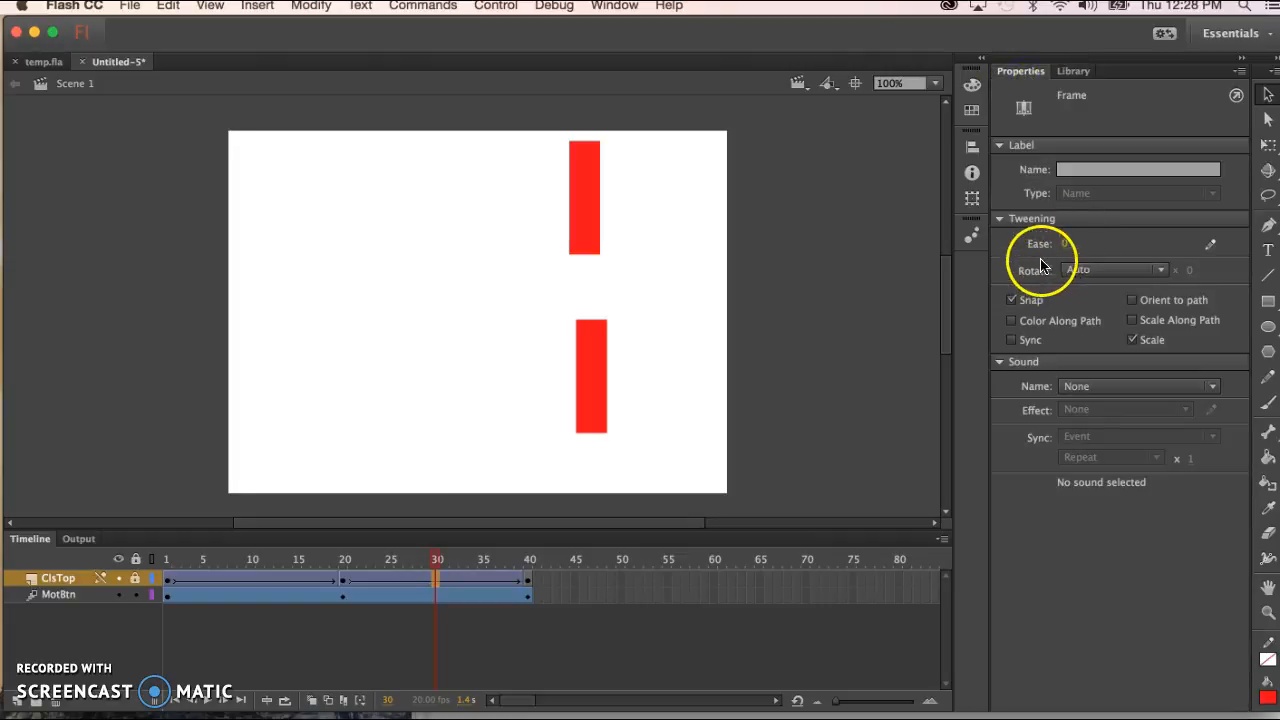
click(1159, 270)
click(1088, 328)
drag(438, 566, 546, 588)
Set the MotBtn motion tween to rotate 1 time in the CW direction.
click(415, 594)
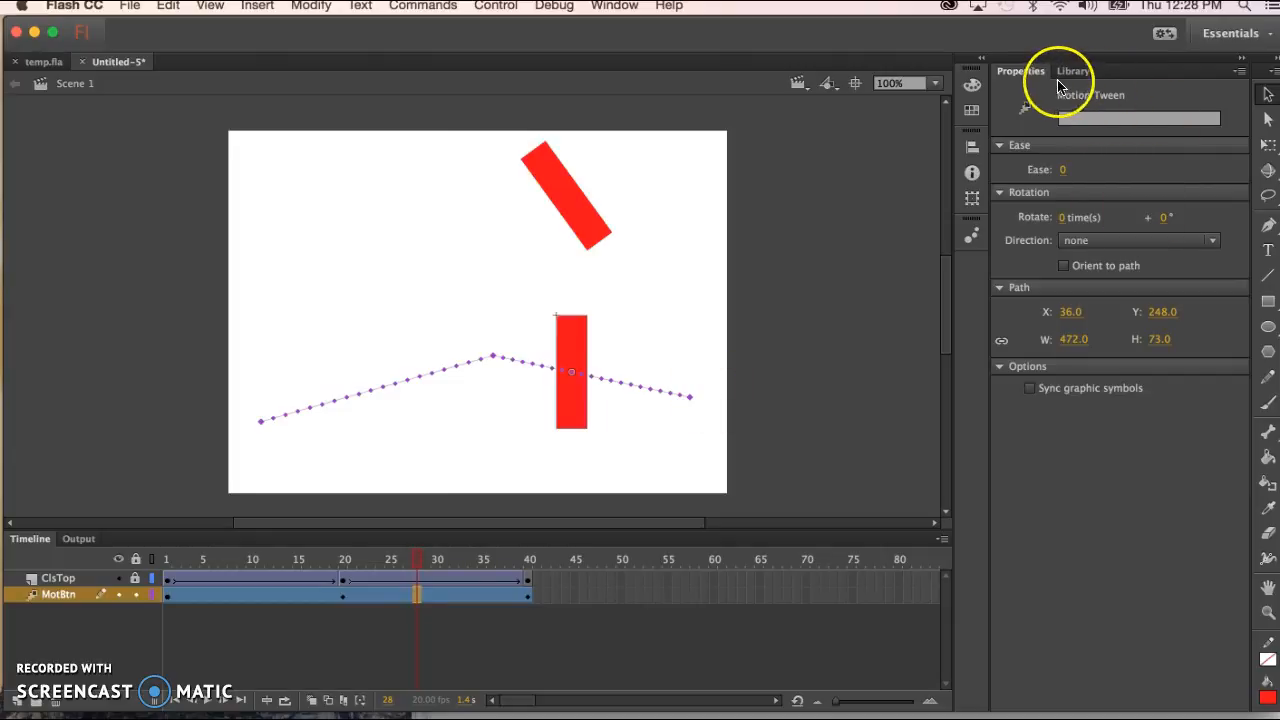
click(1064, 217)
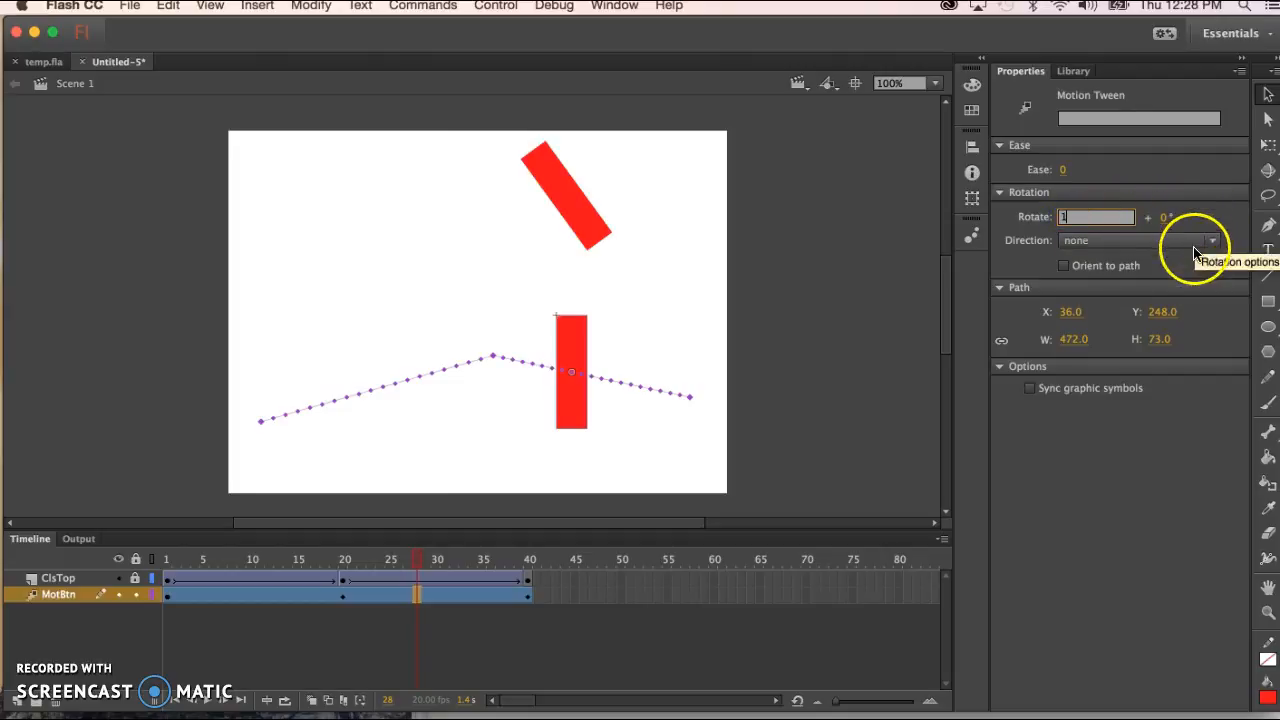
text(1)
key(Return)
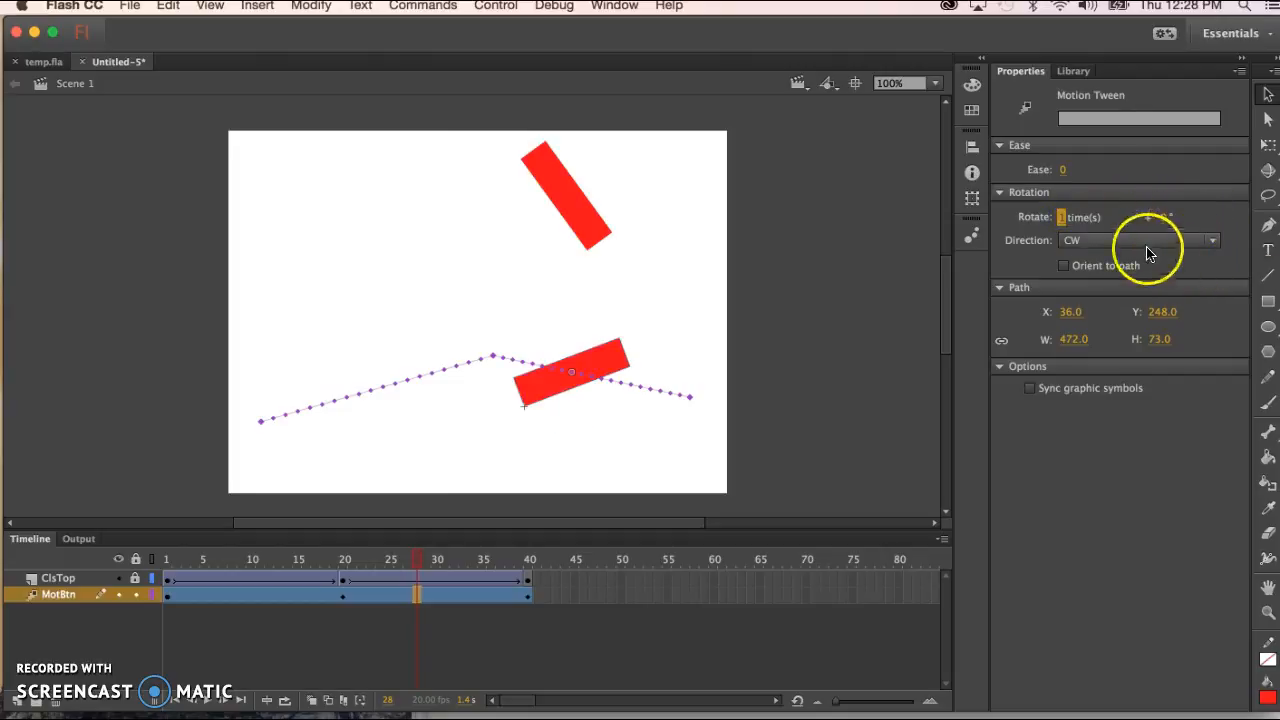
click(1112, 242)
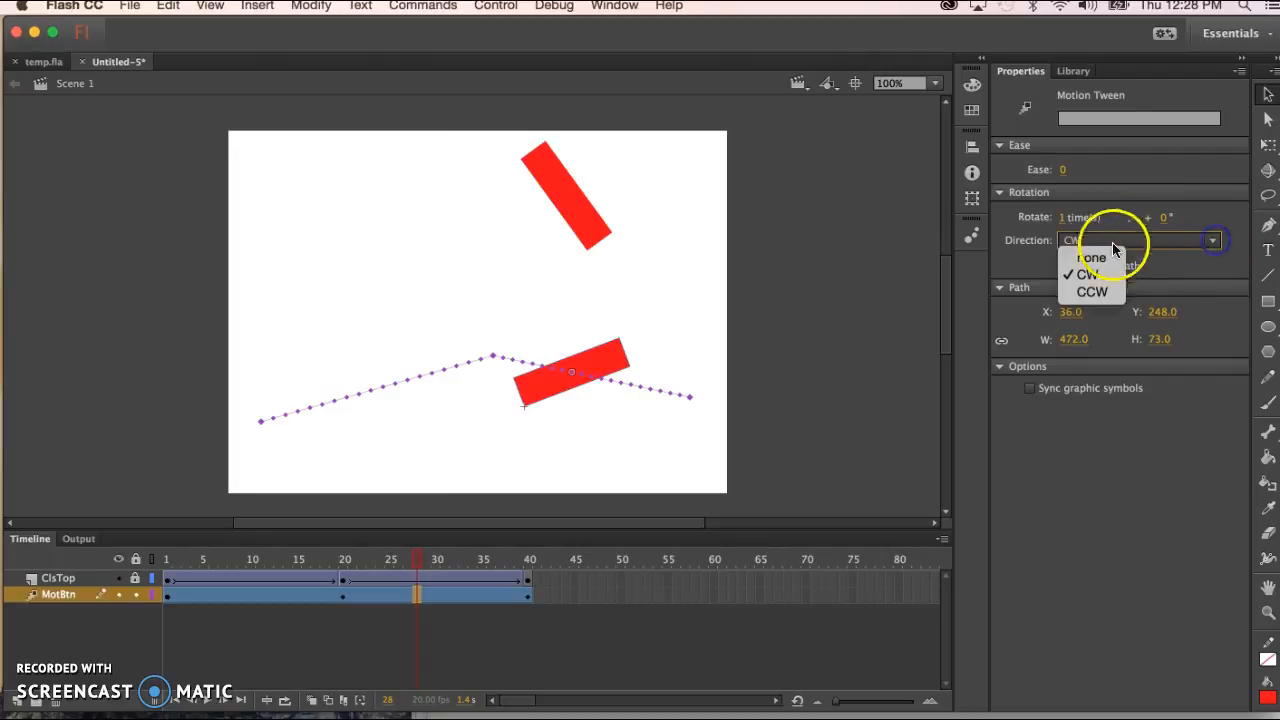
click(1090, 273)
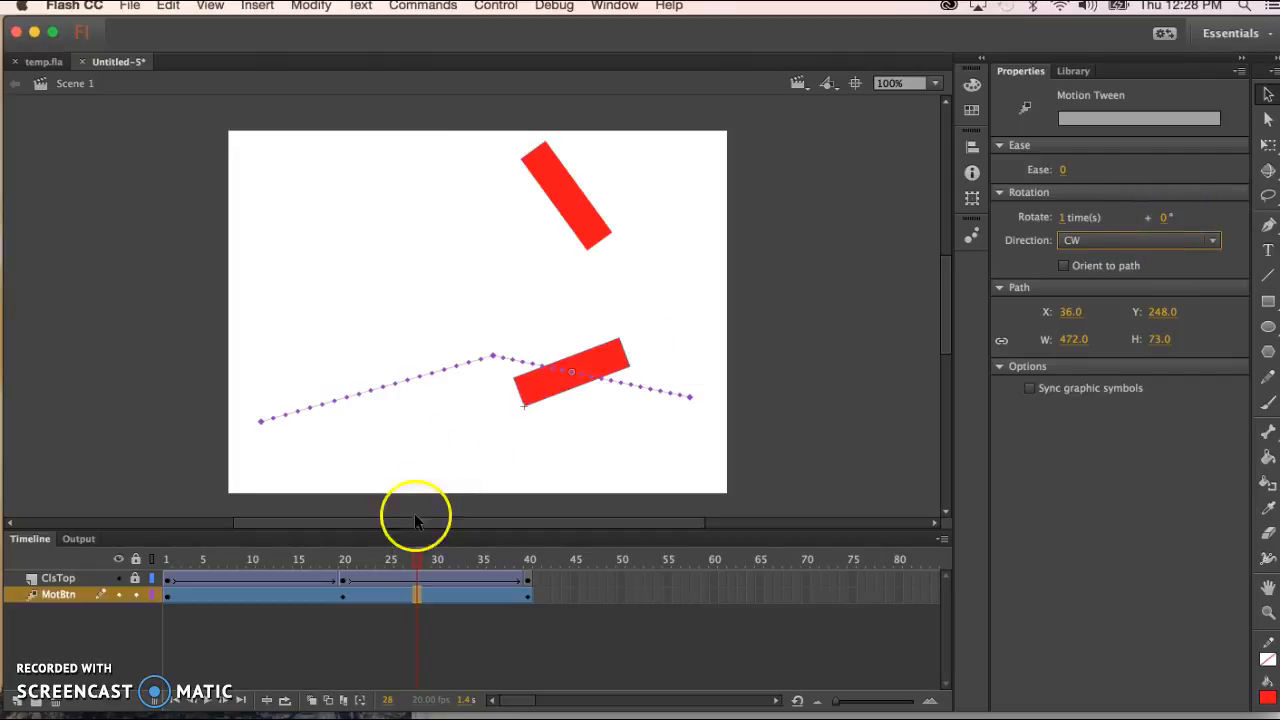
Scrub through the 40 frames to compare how the two rectangles rotate in the classic and motion tweens.
drag(417, 563, 529, 560)
click(476, 594)
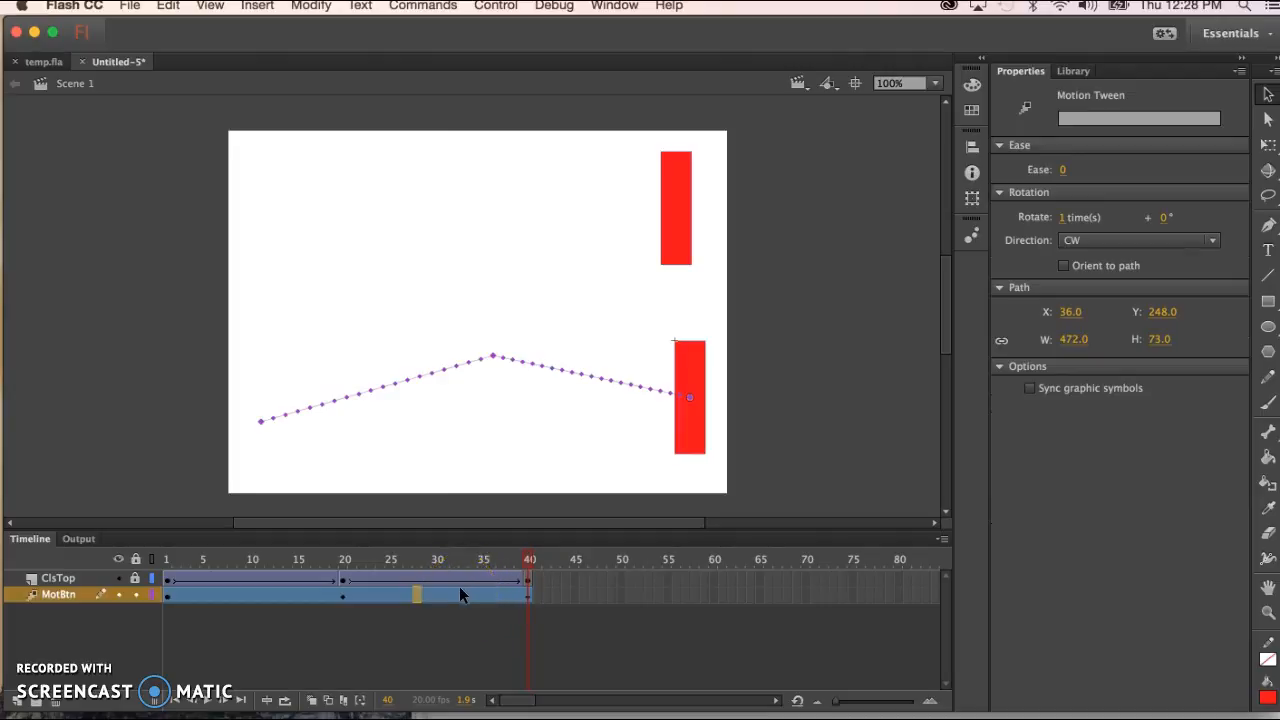
drag(529, 560, 555, 572)
double_click(56, 595)
click(227, 590)
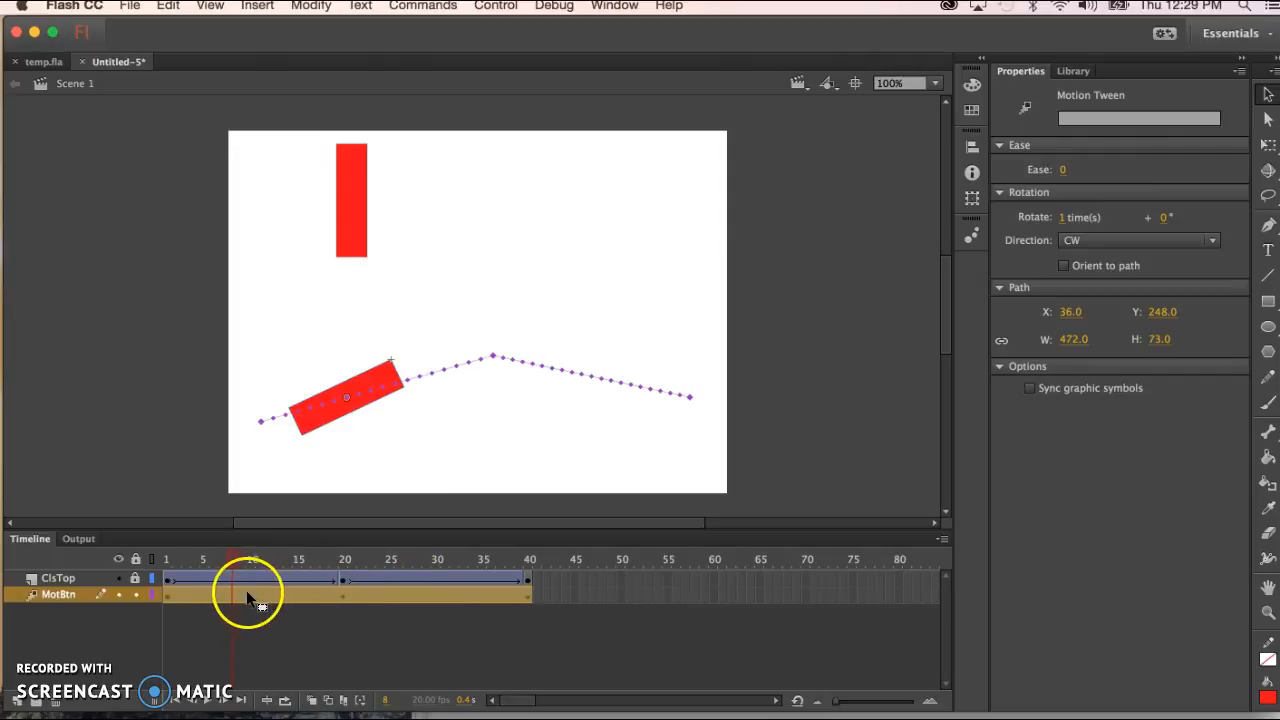
Open the Motion Editor for the MotBtn tween and examine its X and Y location curves.
double_click(251, 594)
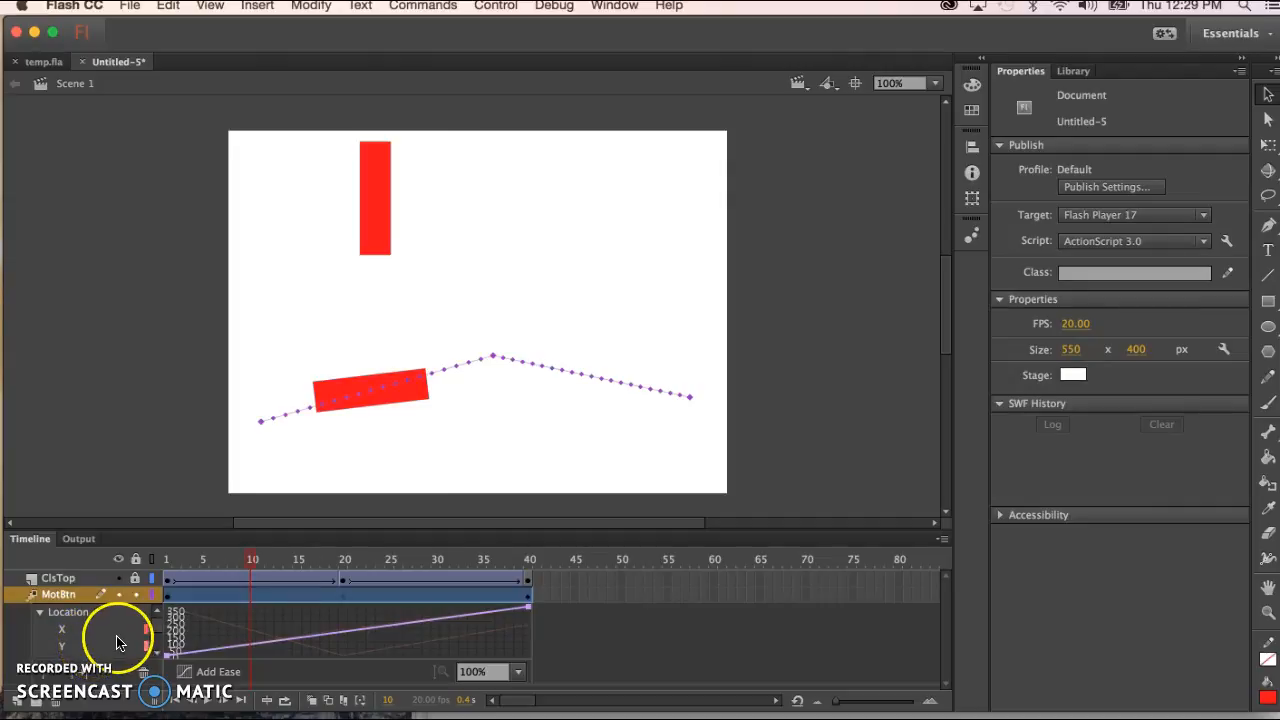
mouse_move(156, 623)
mouse_down()
mouse_move(155, 645)
mouse_move(156, 612)
mouse_up()
click(94, 630)
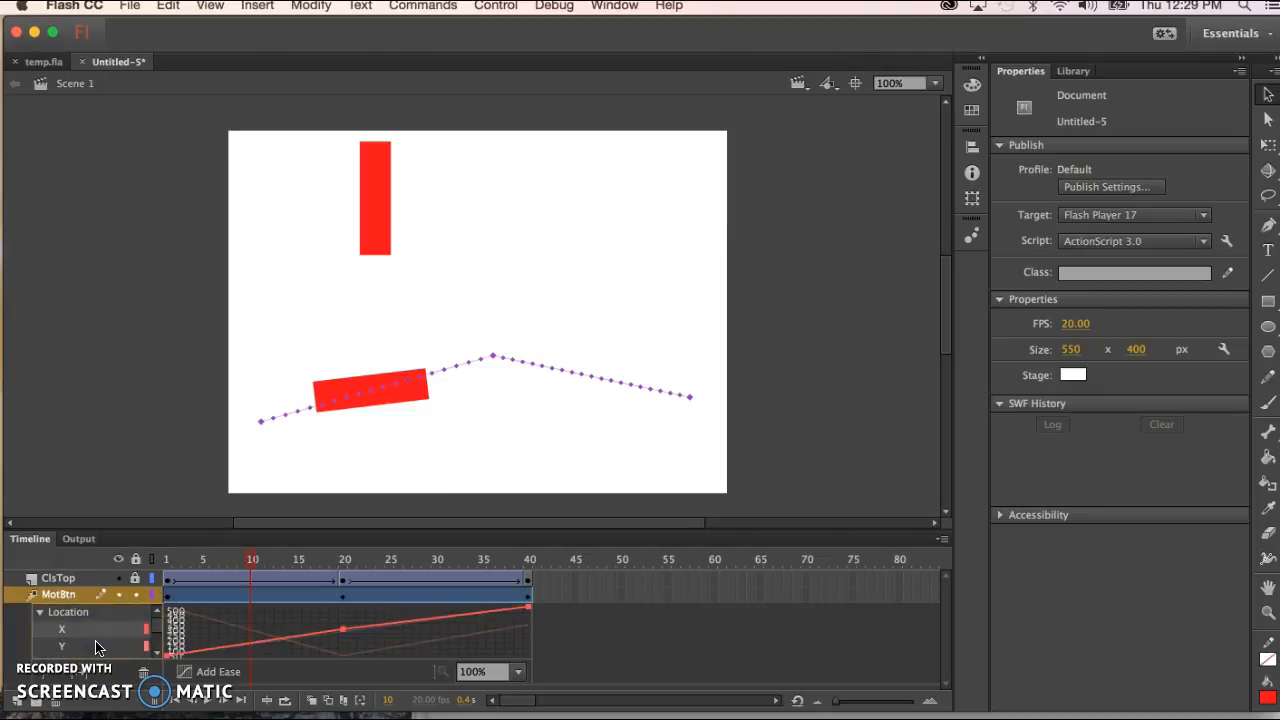
click(96, 648)
click(96, 632)
click(86, 648)
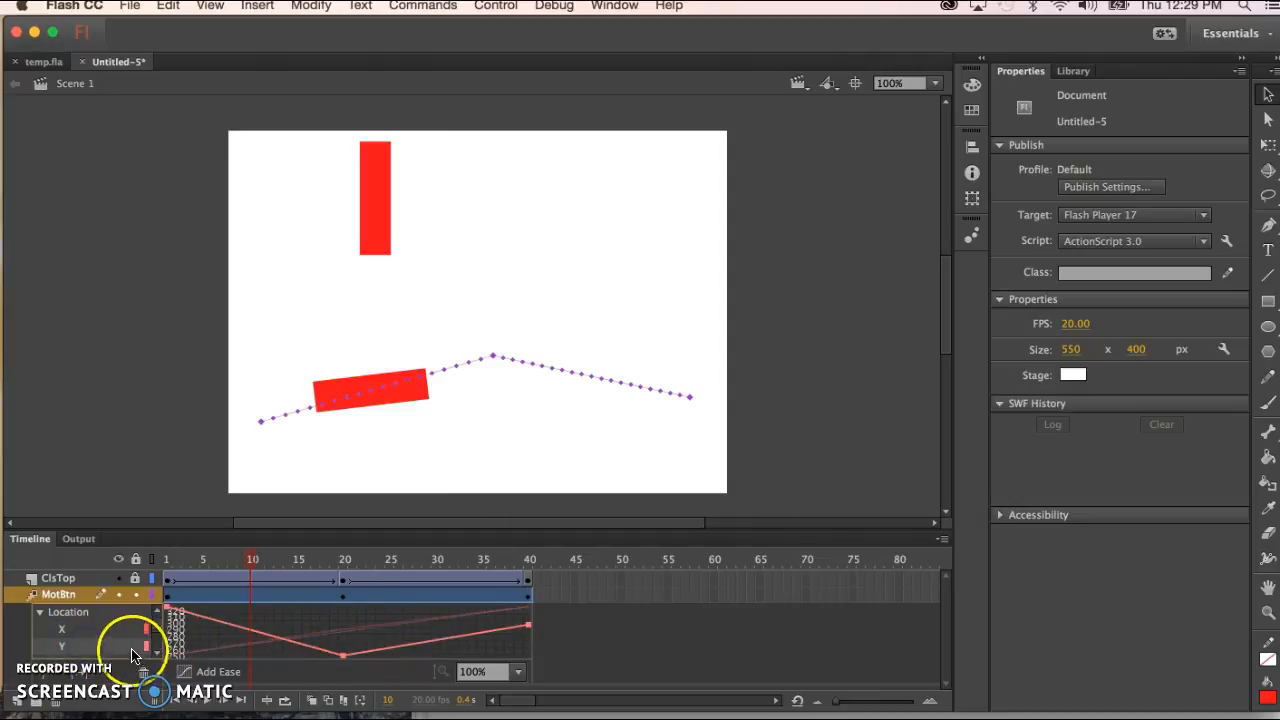
Add an anchor point at frame 20 to the MotBtn tween's Rotation Z curve.
drag(155, 628, 157, 643)
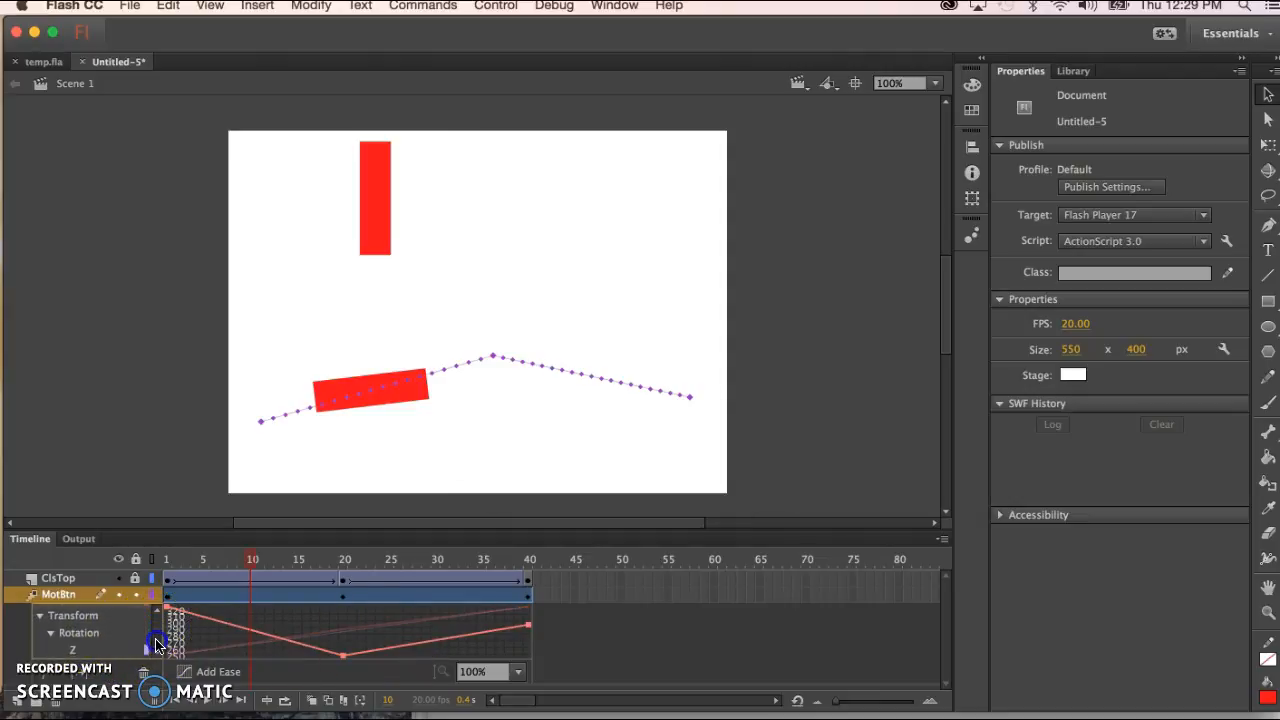
click(76, 649)
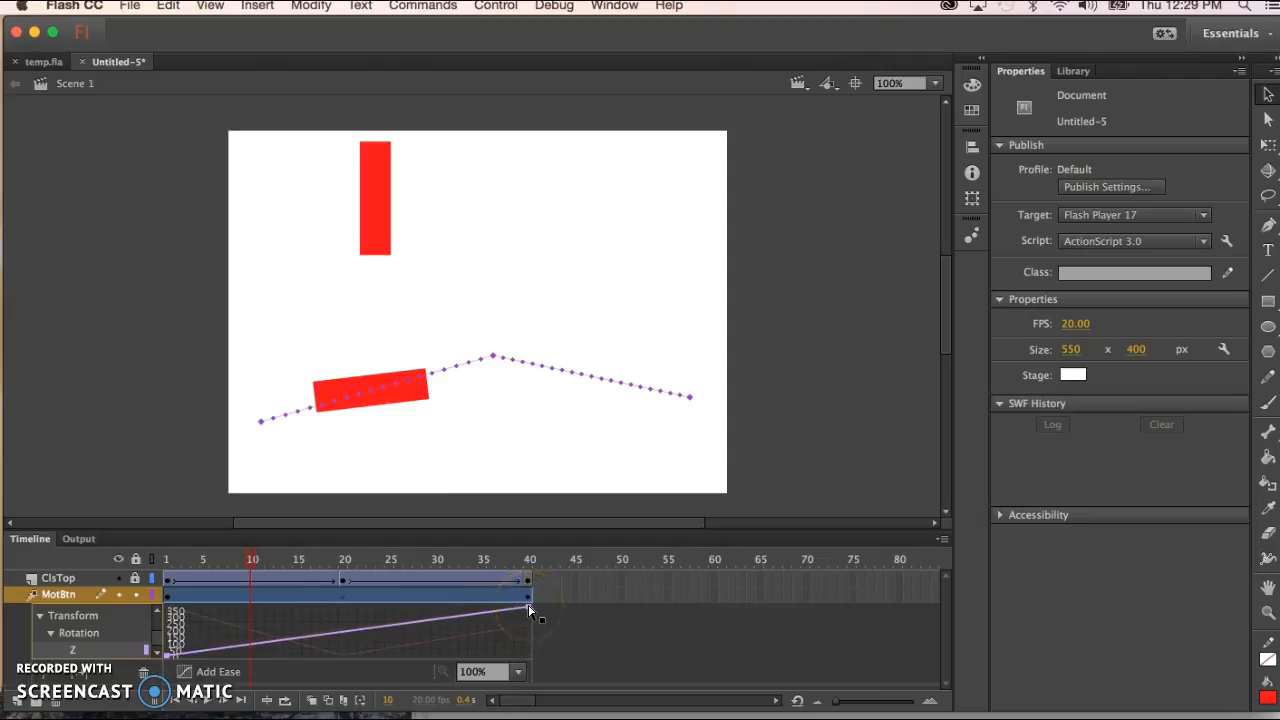
click(47, 676)
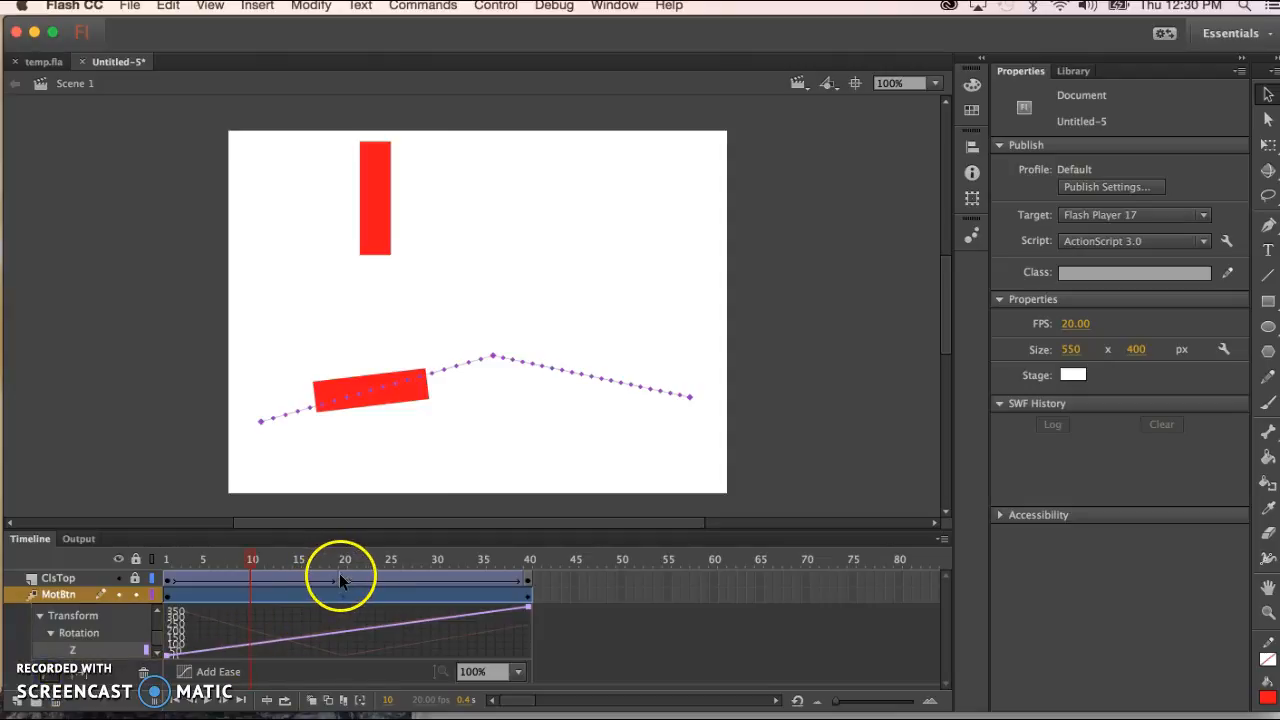
click(344, 637)
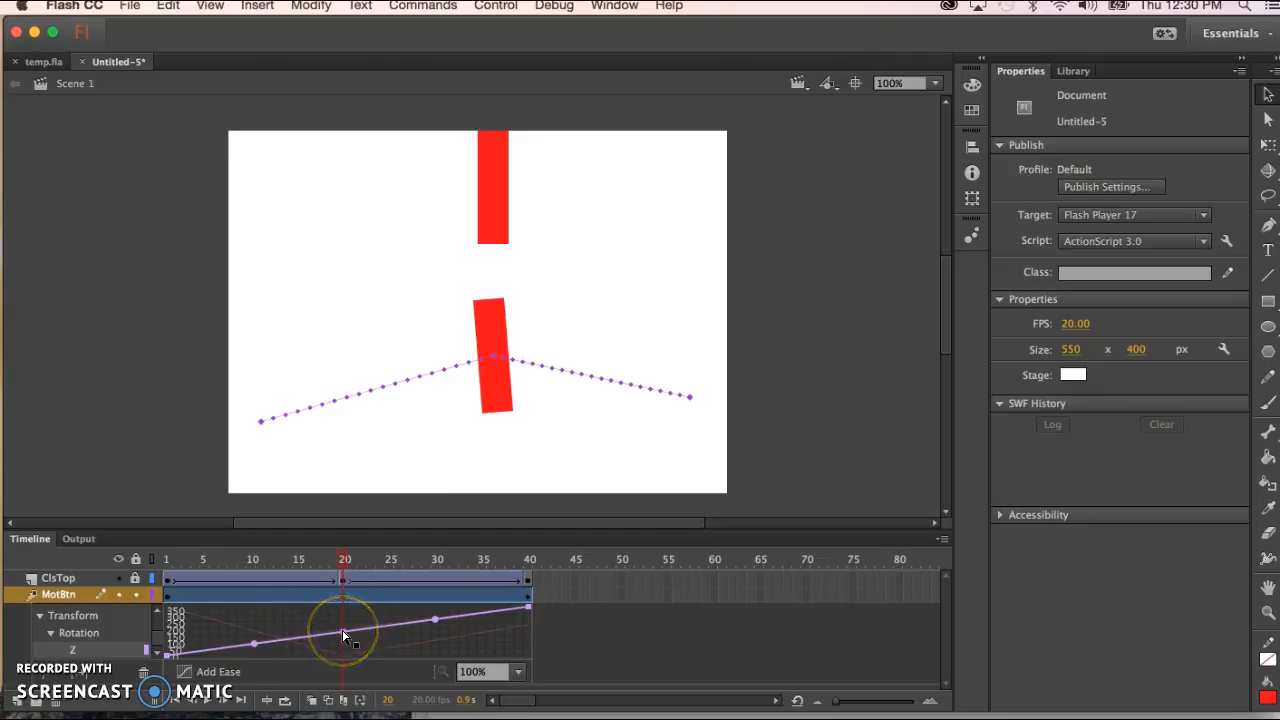
Try bending the Rotation Z curve with the frame 20 anchor's handle and scrub to preview the effect.
click(255, 643)
drag(255, 643, 253, 615)
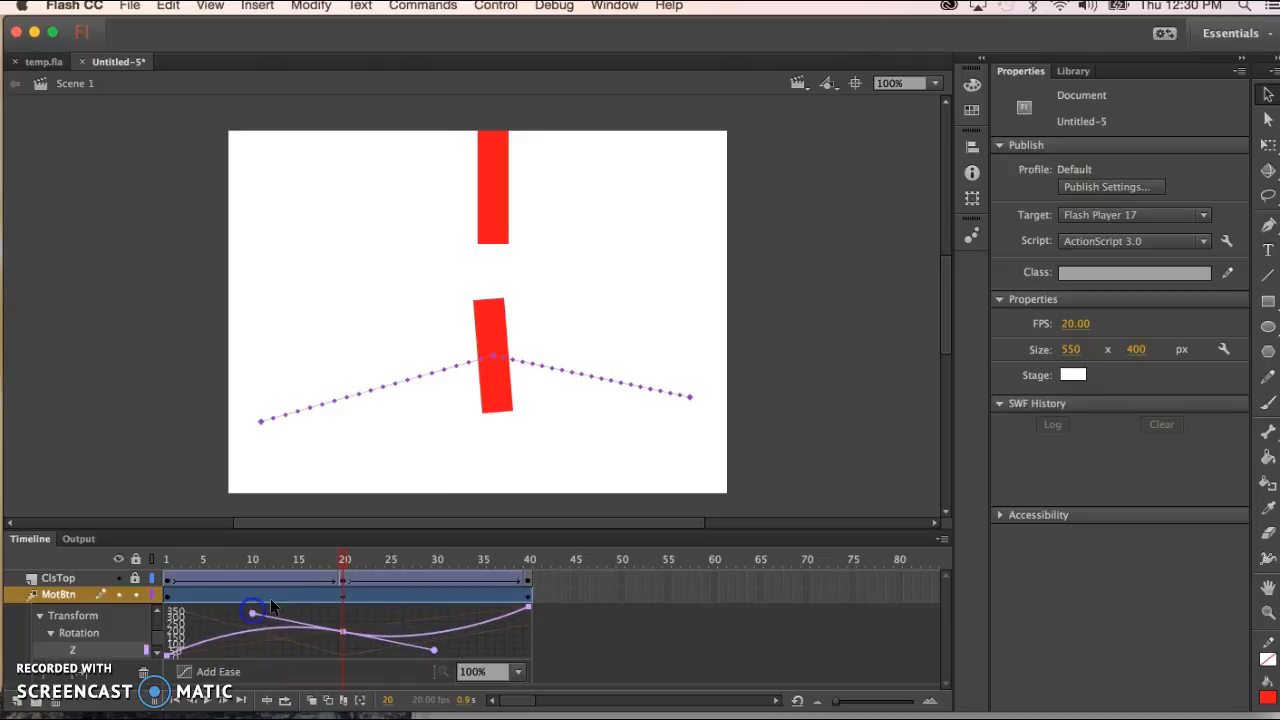
mouse_move(340, 556)
mouse_down()
mouse_move(199, 575)
mouse_move(451, 517)
mouse_move(331, 540)
mouse_move(350, 541)
mouse_up()
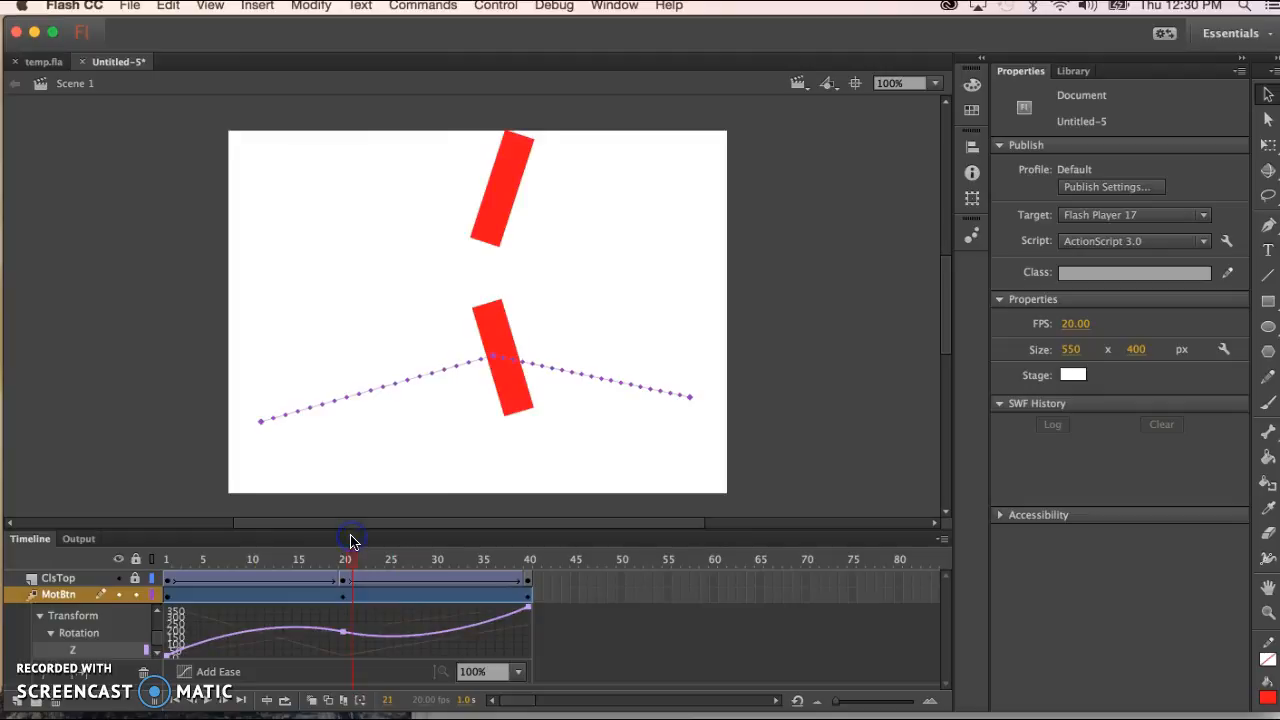
click(348, 557)
Collapse both handles into the frame 20 anchor of the Rotation Z curve and lower it to the frame 1 anchor's level.
click(343, 632)
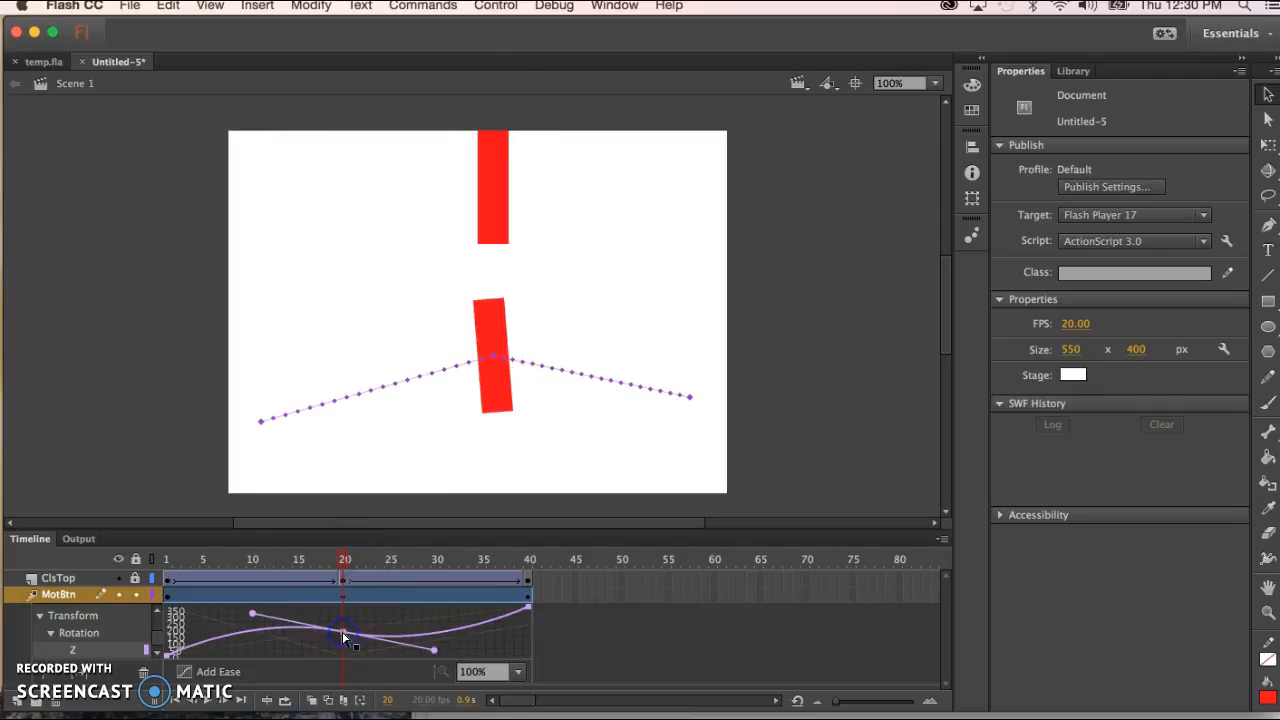
drag(261, 611, 336, 631)
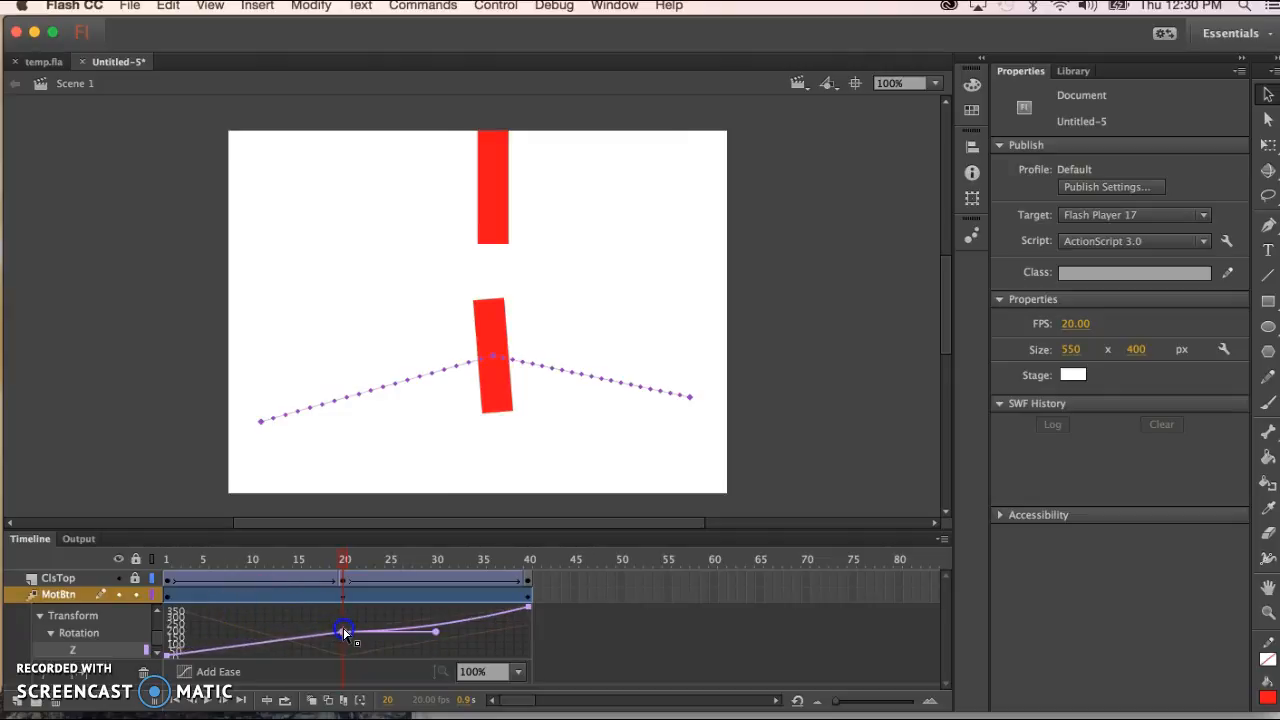
drag(441, 636, 344, 635)
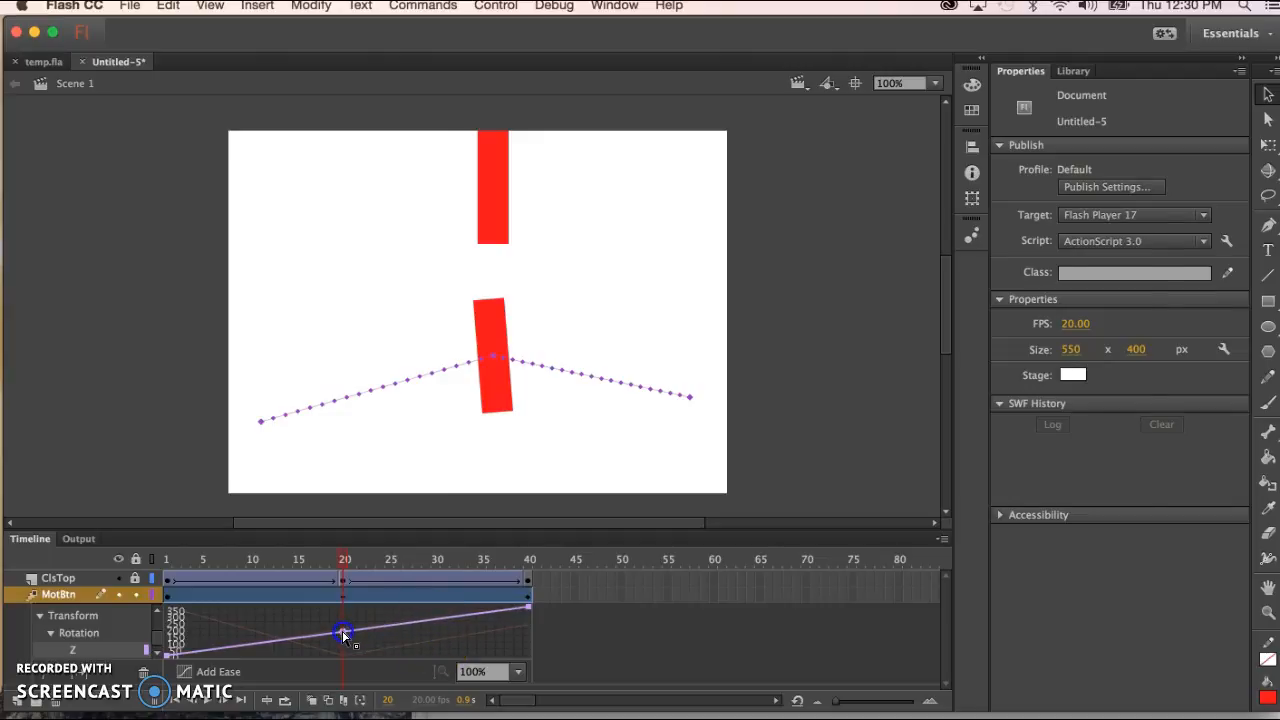
click(170, 654)
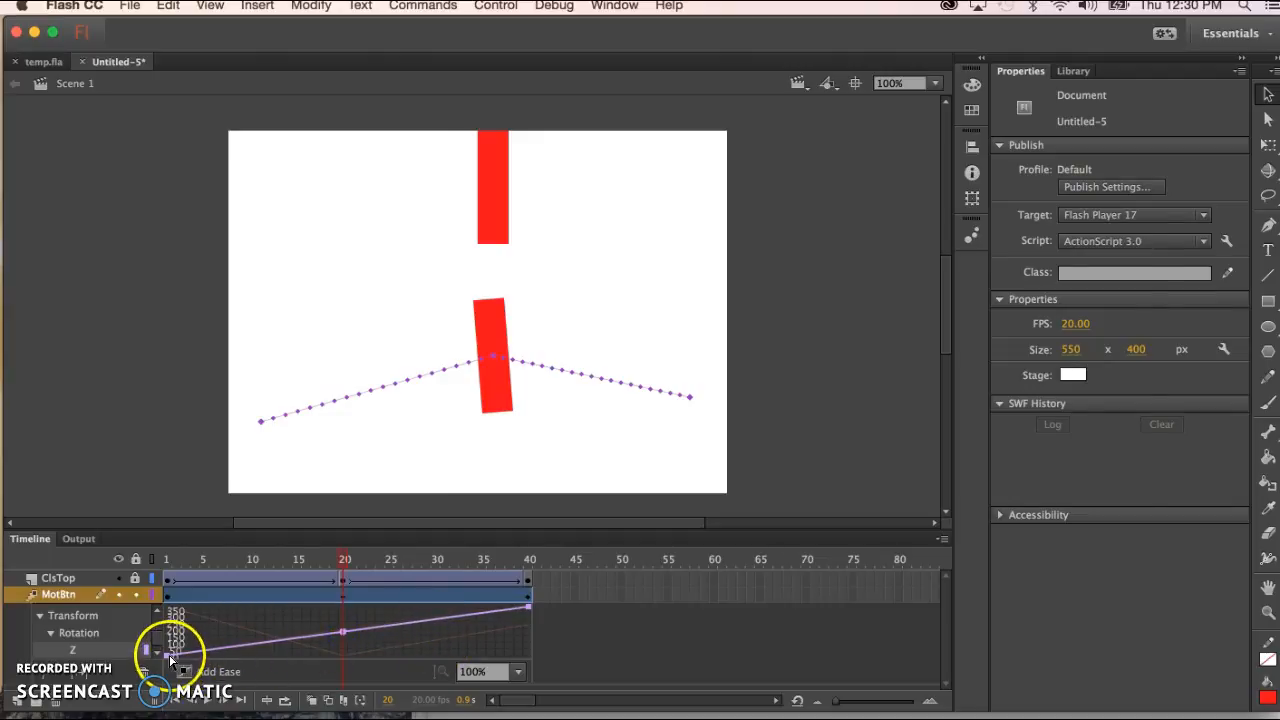
drag(340, 642, 343, 659)
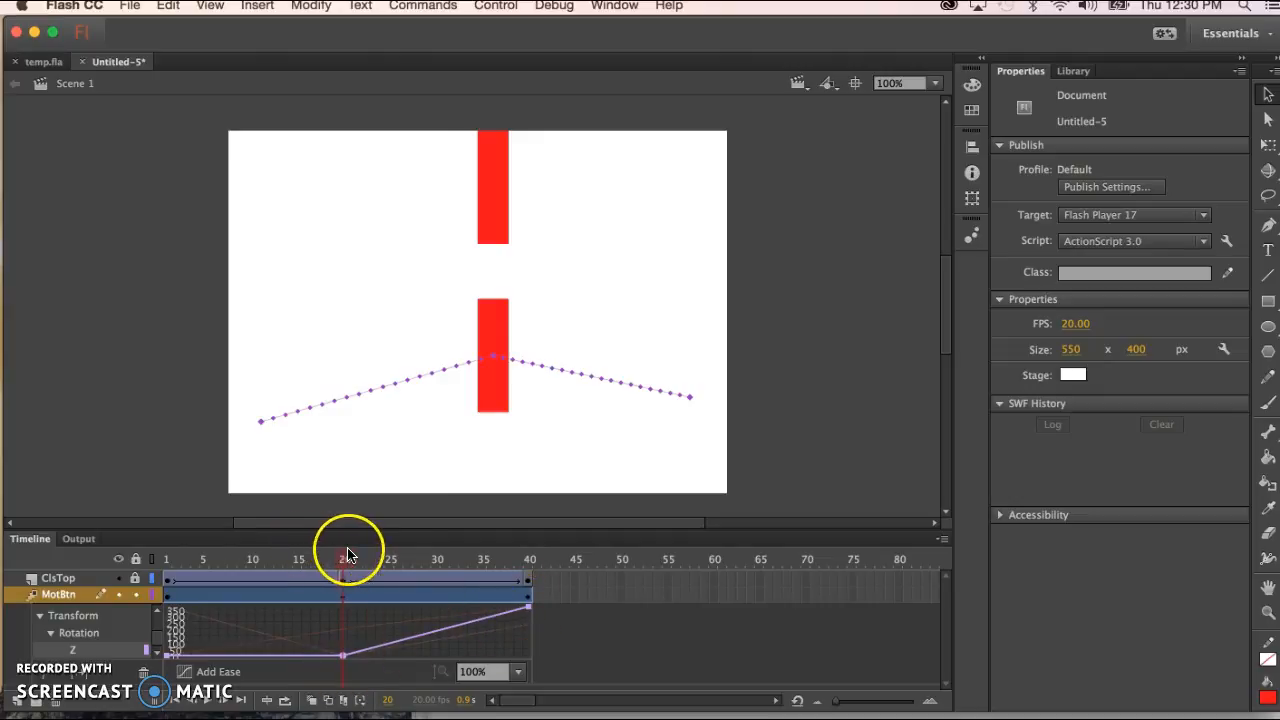
Scrub through to frame 40 to check that both rectangles rotate only after frame 20.
drag(345, 557, 325, 600)
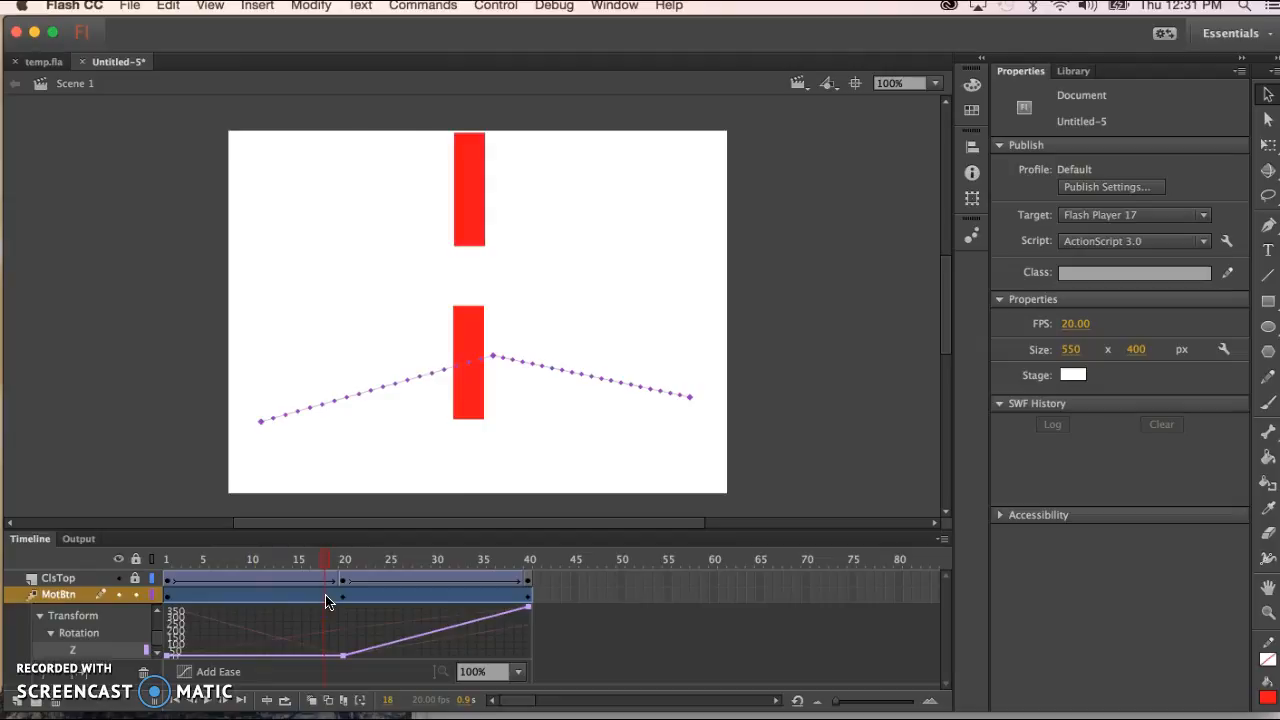
drag(329, 572, 531, 563)
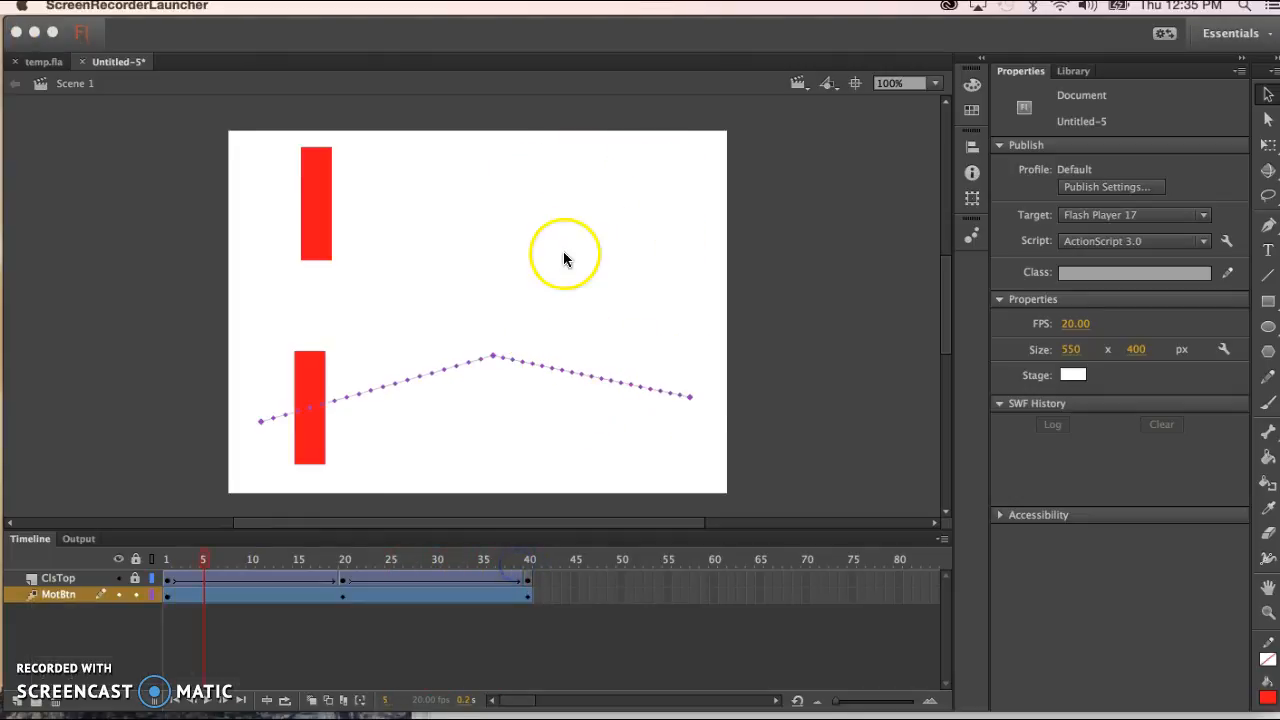
click(605, 217)
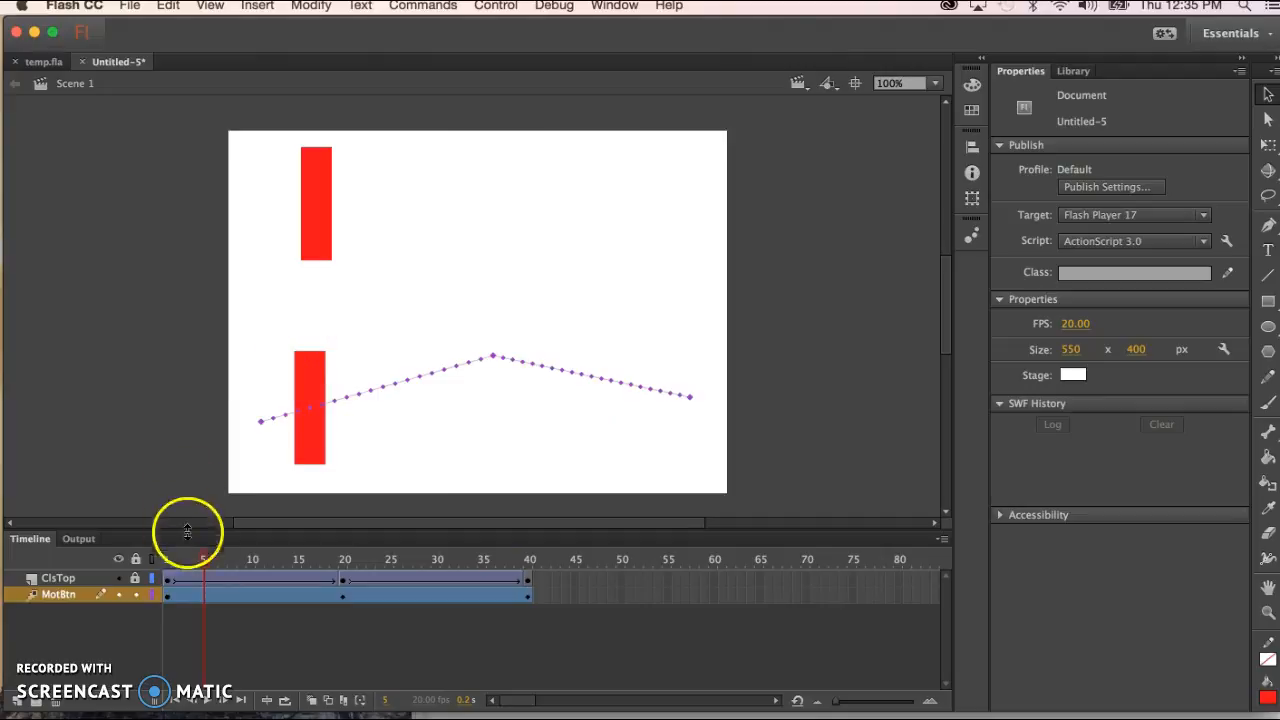
drag(206, 558, 527, 557)
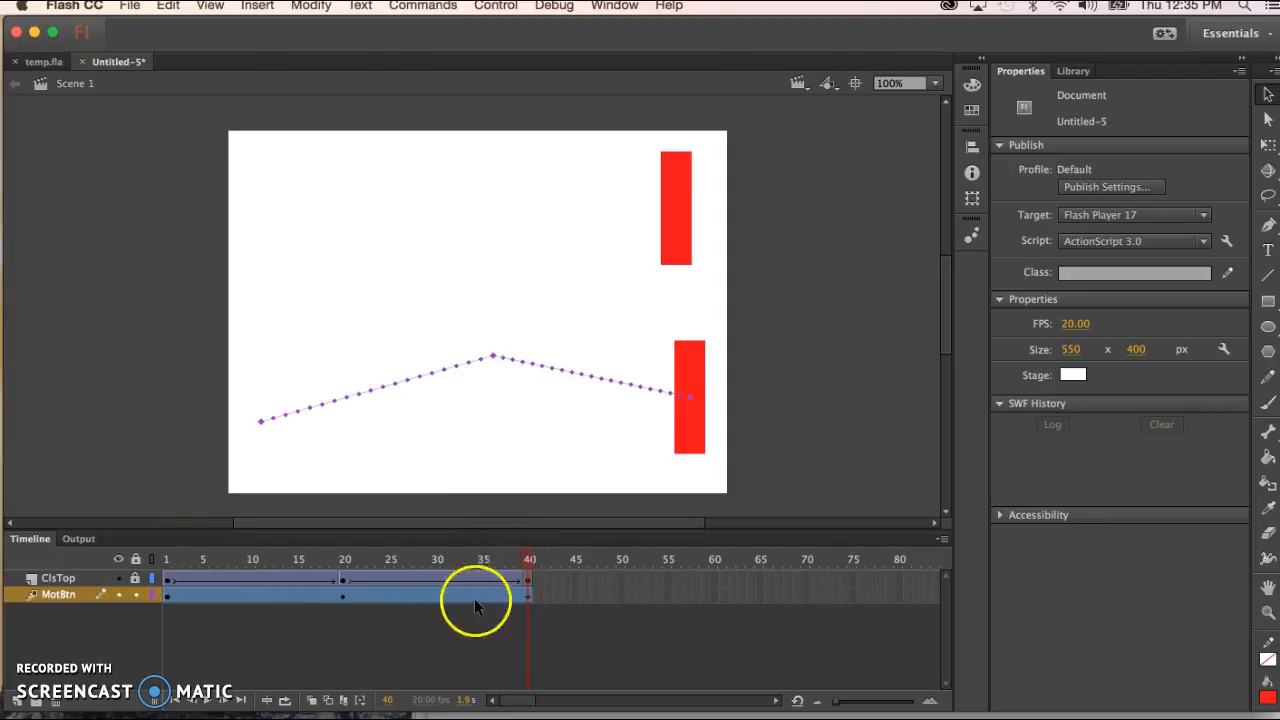
click(57, 600)
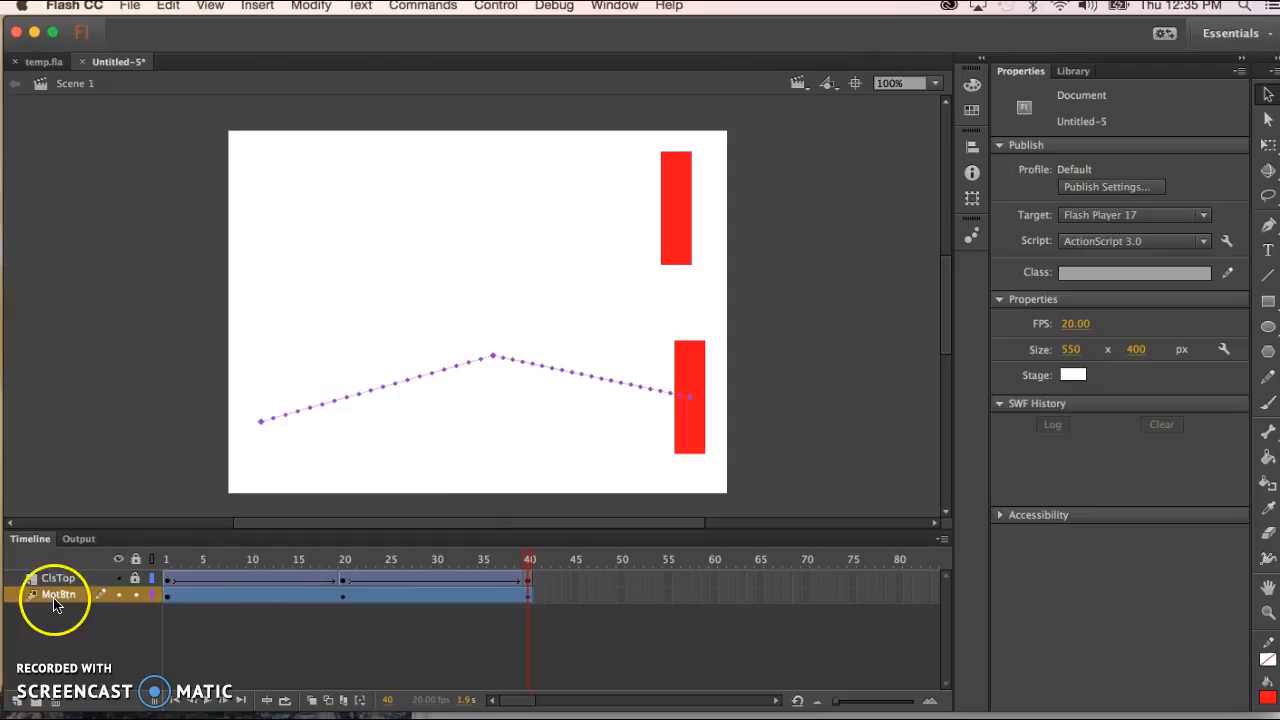
Expand the MotBtn tween's Rotation Z curve and bend the motion path's first half upward into an arc.
double_click(222, 592)
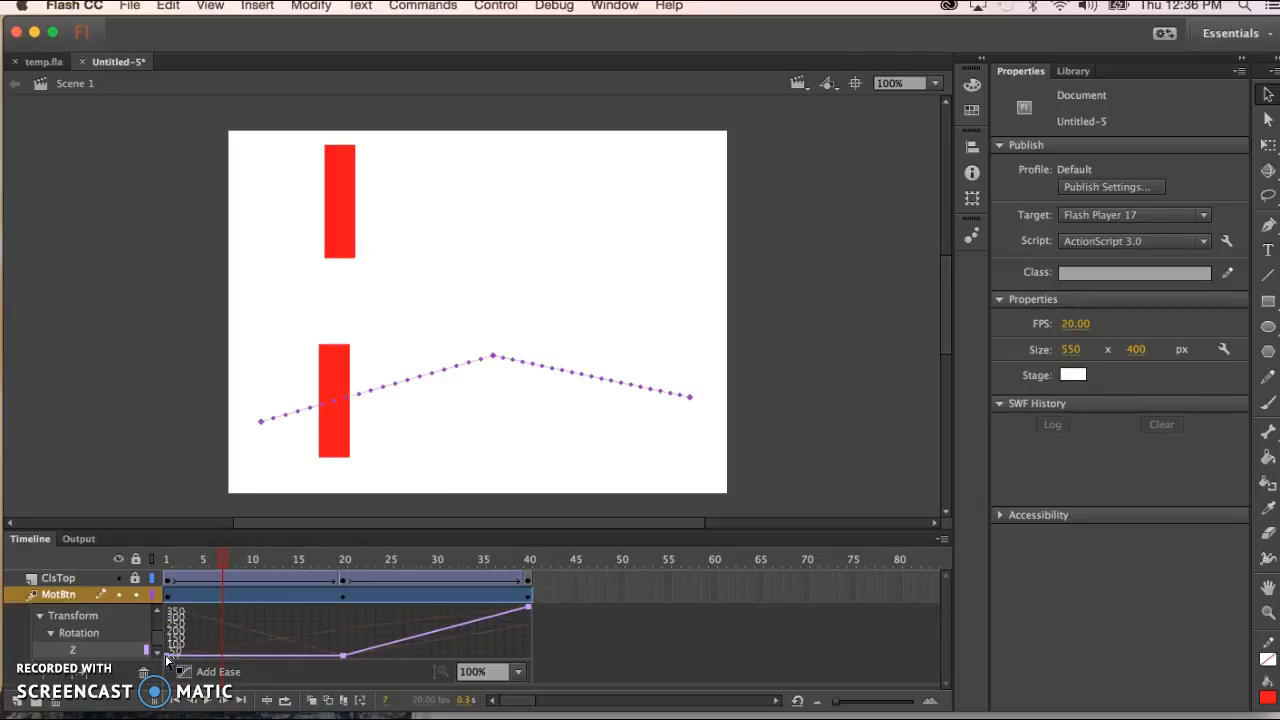
click(276, 488)
drag(224, 561, 344, 571)
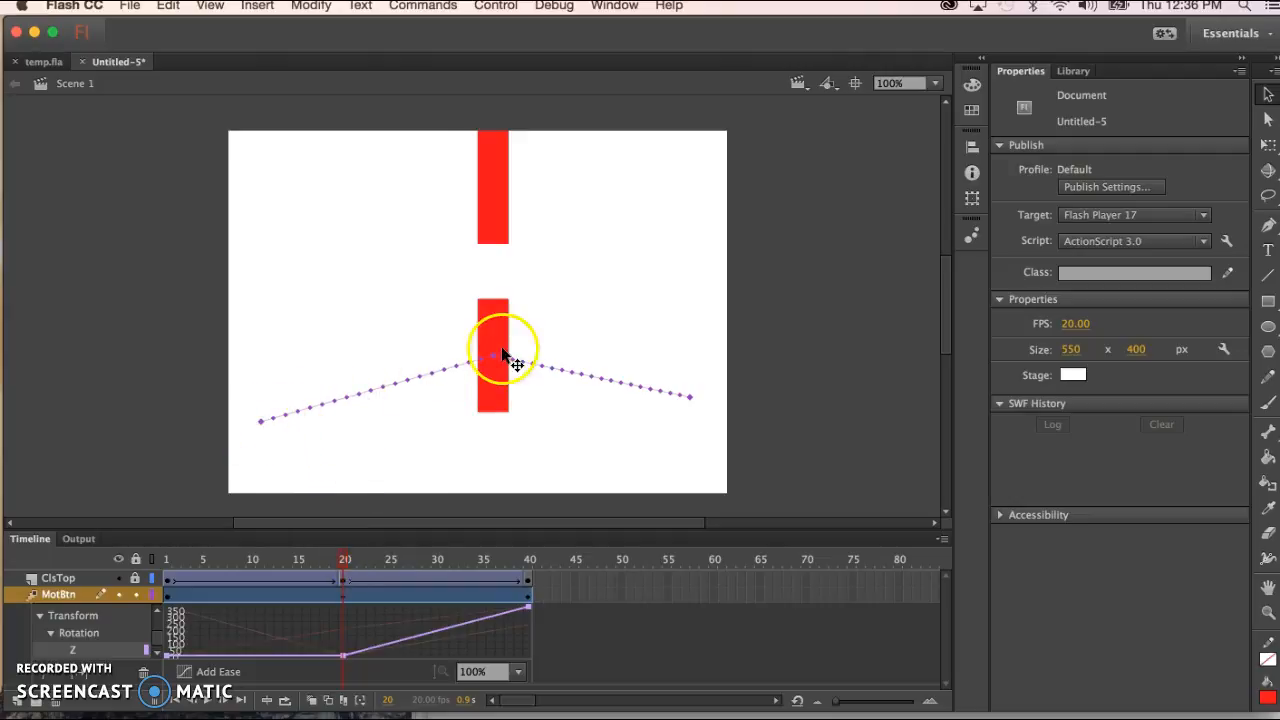
drag(368, 397, 342, 303)
Bend the second half of the MotBtn motion path downward into an arc and scrub back through the tween to preview it.
drag(344, 559, 417, 541)
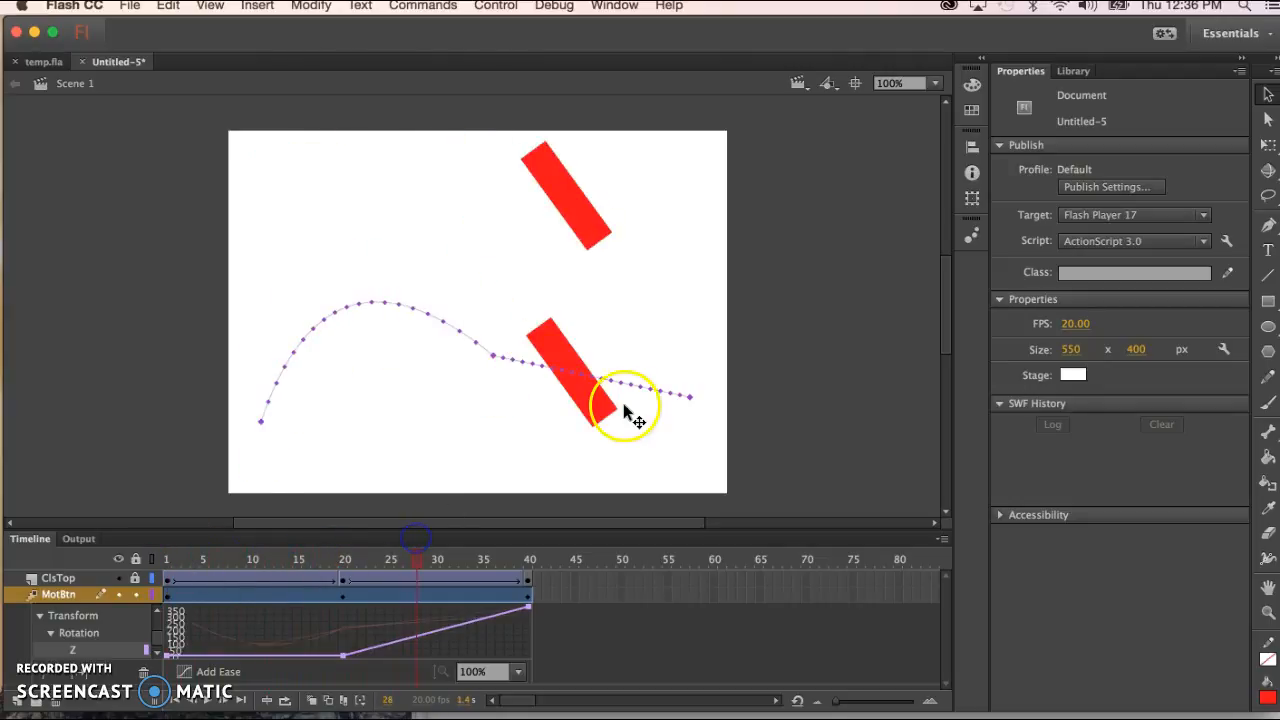
drag(615, 380, 596, 470)
drag(434, 556, 190, 562)
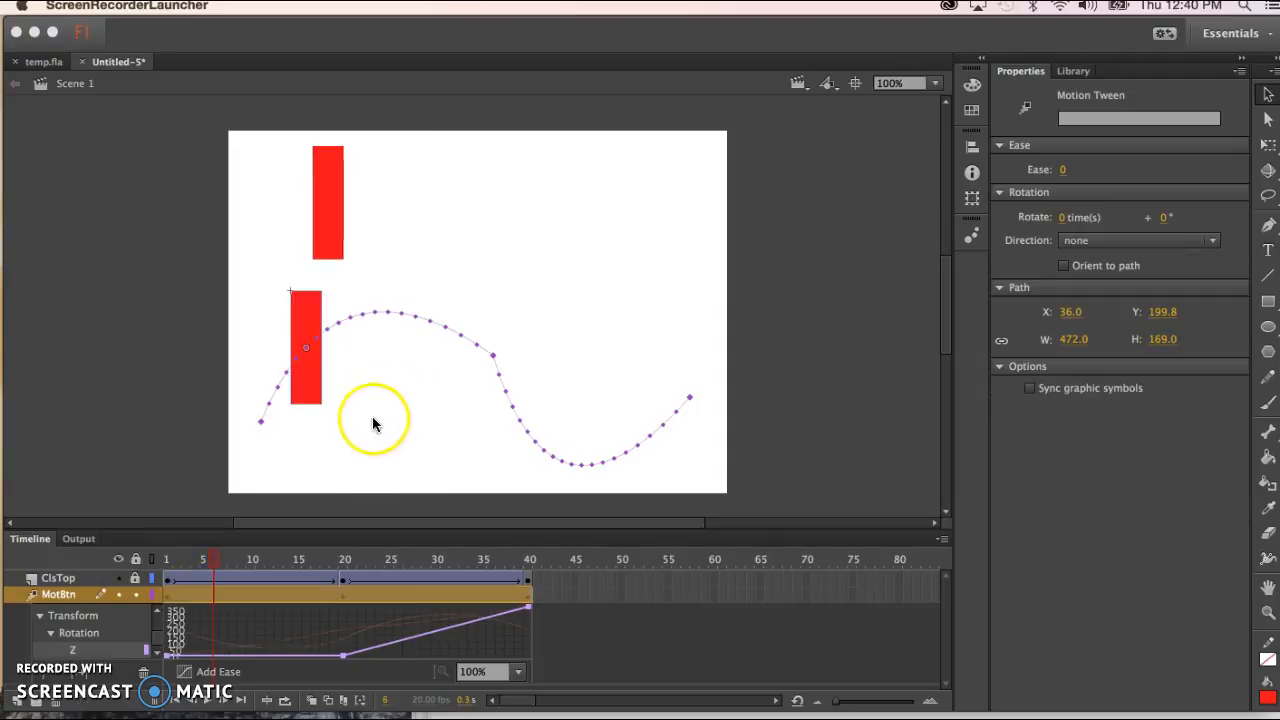
Move the lower rectangle at frame 6 to about X 127.5, Y 275, preview the reshaped path, and return to frame 1.
click(211, 566)
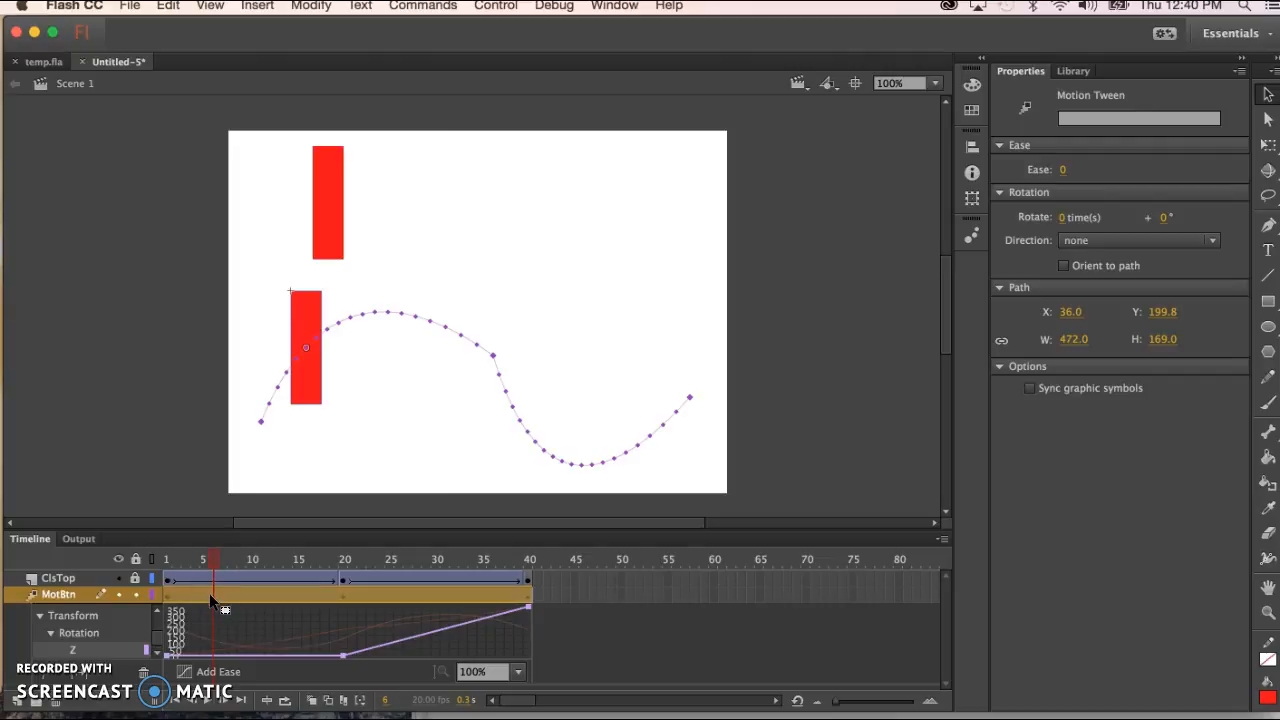
drag(304, 369, 361, 466)
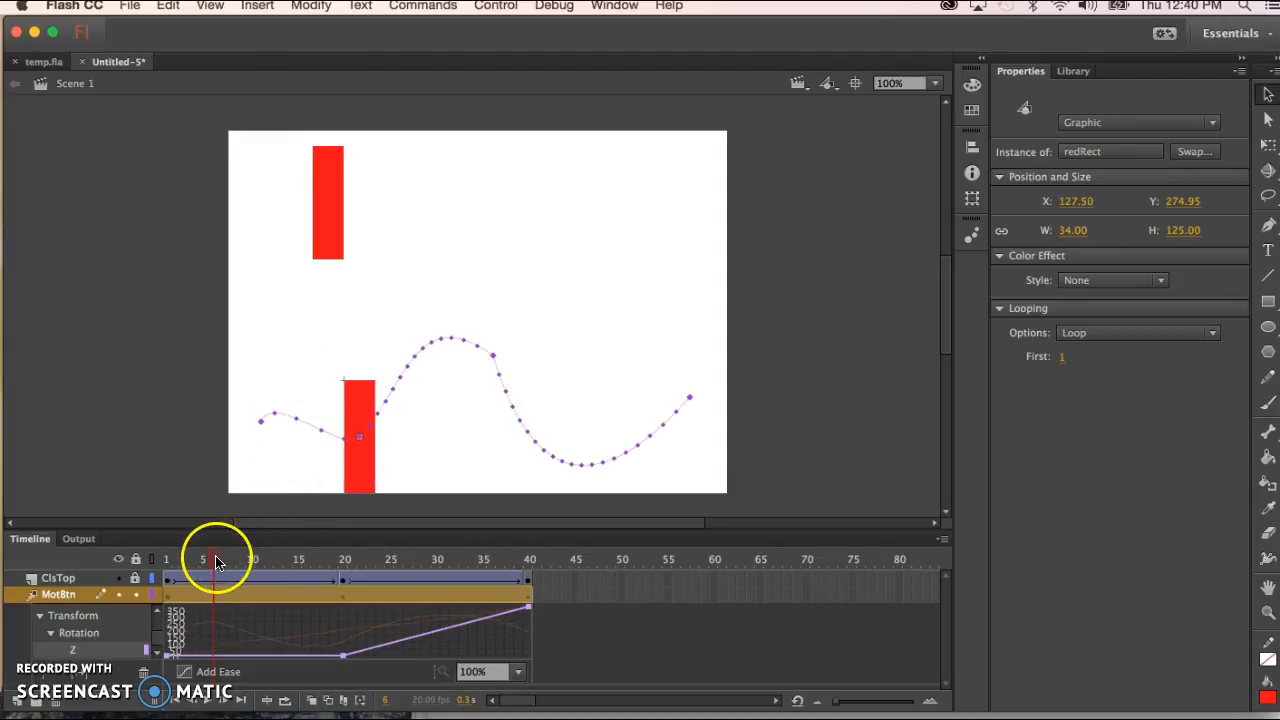
drag(214, 559, 262, 565)
click(247, 594)
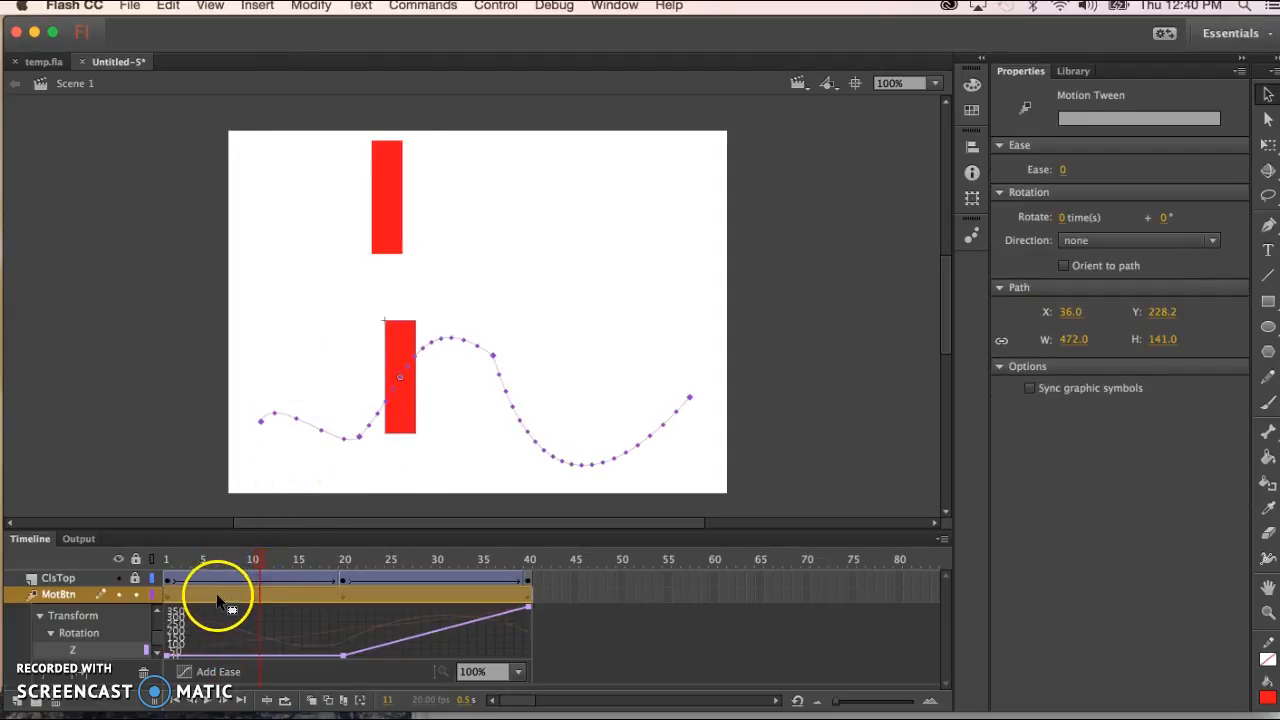
mouse_move(166, 560)
mouse_down()
mouse_move(403, 565)
mouse_move(166, 562)
mouse_up()
click(135, 600)
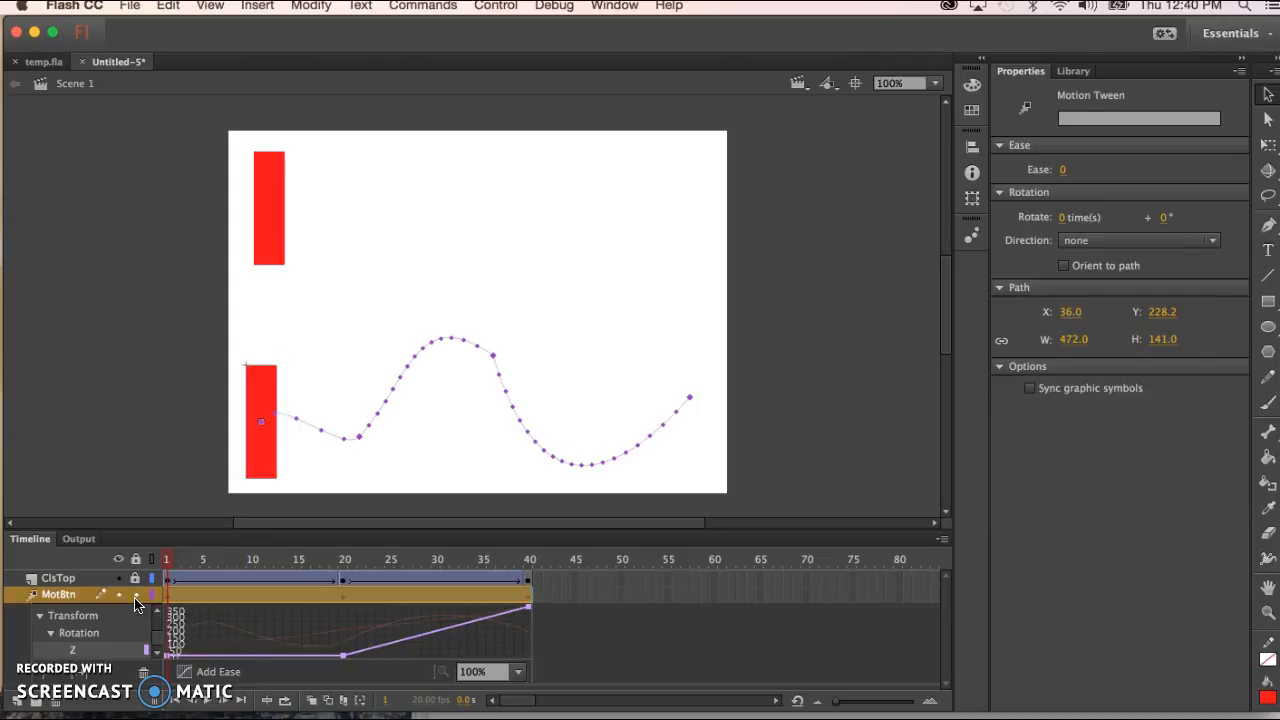
click(238, 648)
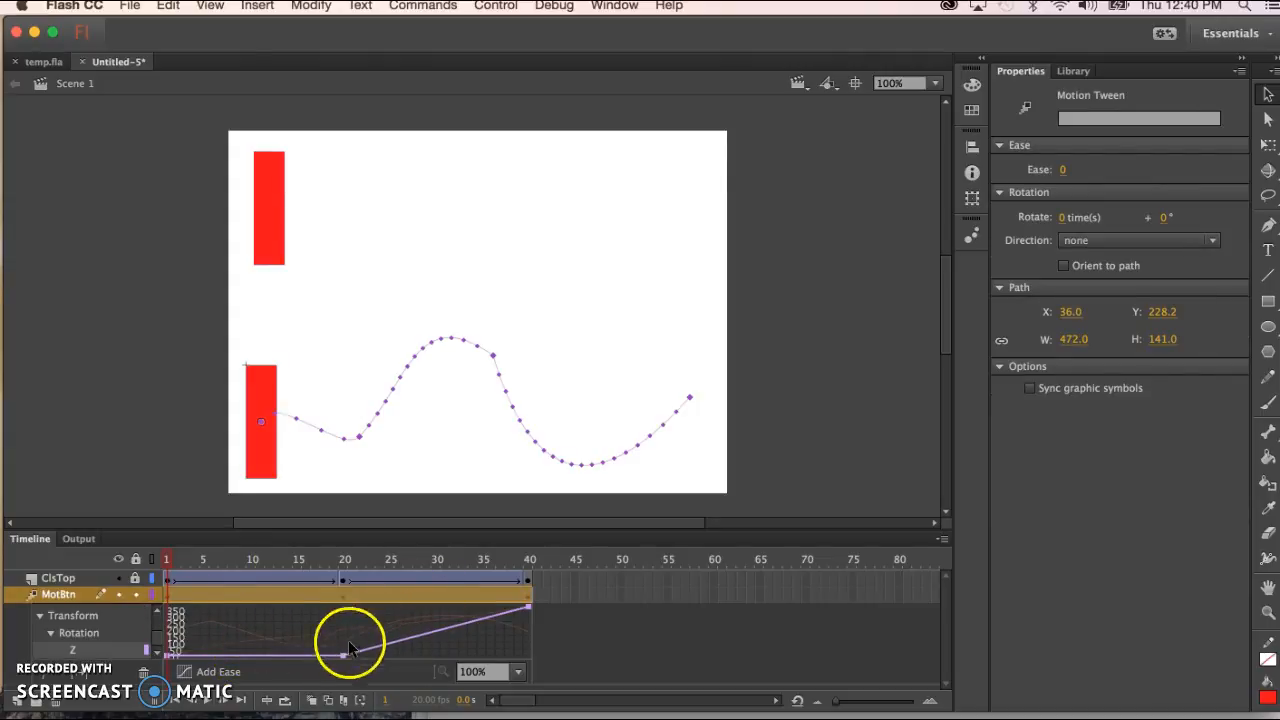